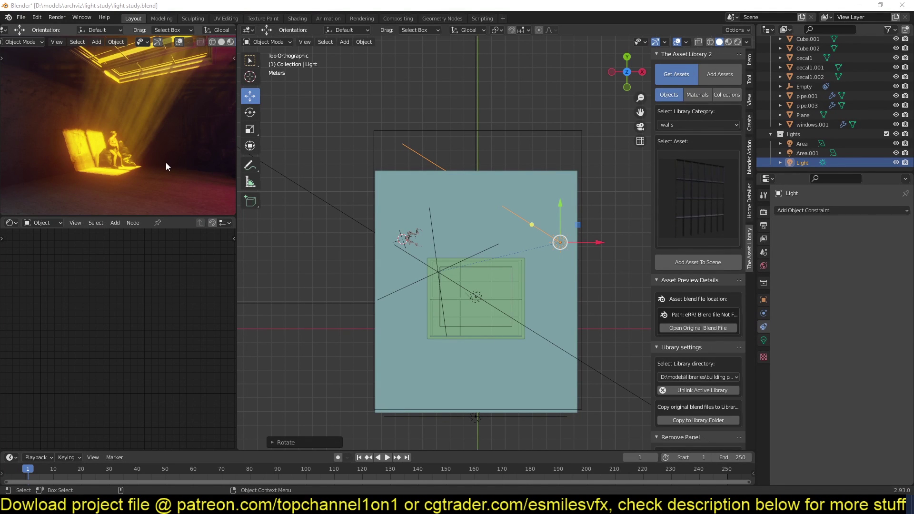
{"action": "scroll", "coordinate": [303, 201], "scroll_direction": "down", "scroll_amount": 2}
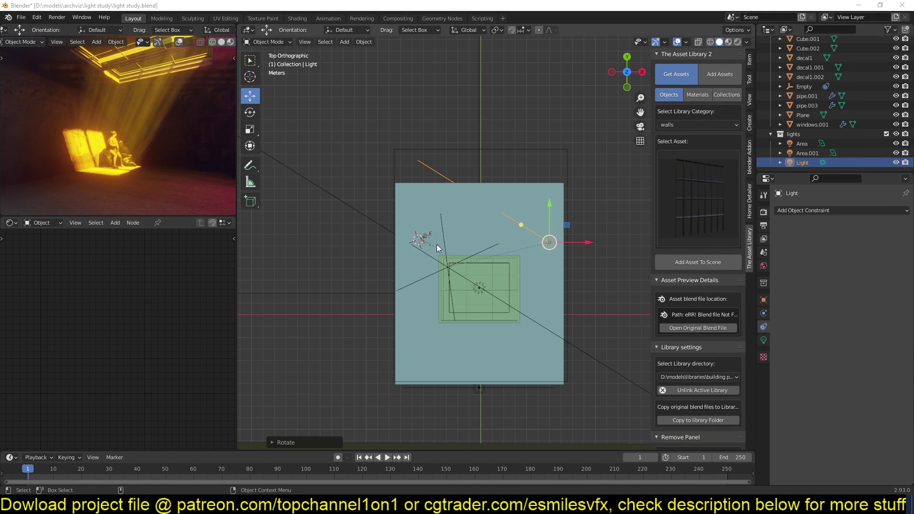
{"action": "scroll", "coordinate": [572, 264], "scroll_direction": "up", "scroll_amount": 2}
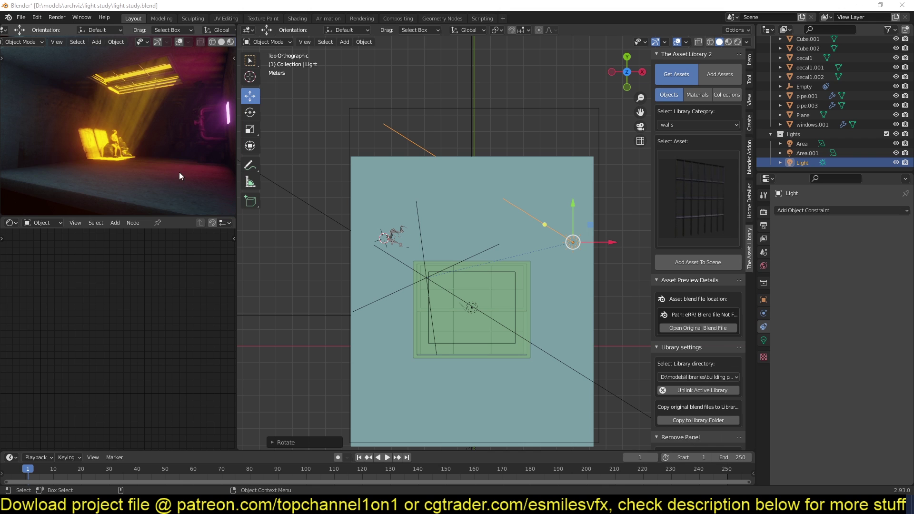
{"action": "left_click", "coordinate": [32, 194]}
{"action": "middle_click_drag", "start_coordinate": [32, 193], "coordinate": [111, 138]}
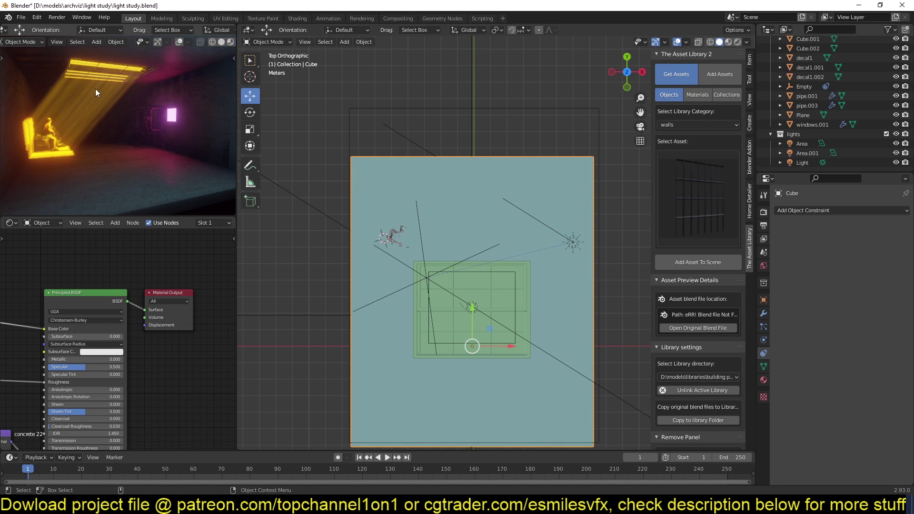
Select the sun light above the room and turn off Volumetric Shadows in the Eevee volumetrics render settings.
{"action": "middle_click_drag", "start_coordinate": [541, 234], "coordinate": [538, 173]}
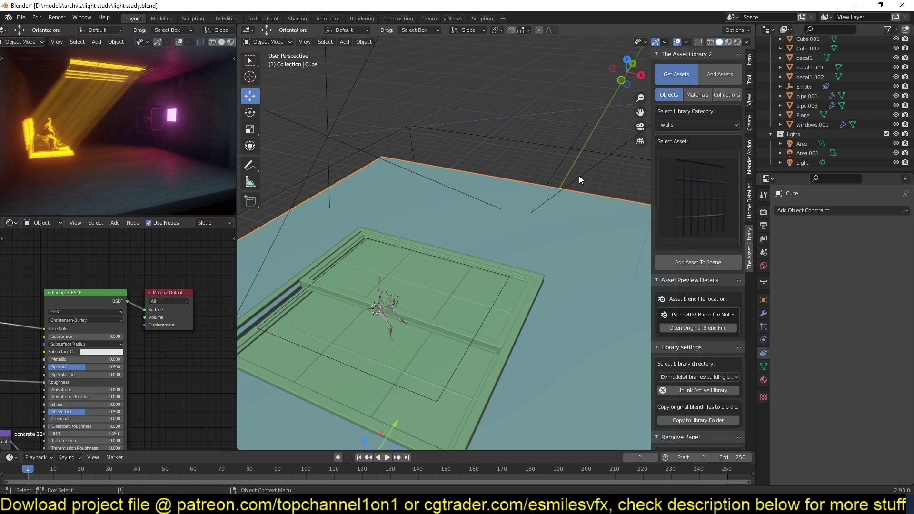
{"action": "left_click", "coordinate": [579, 176]}
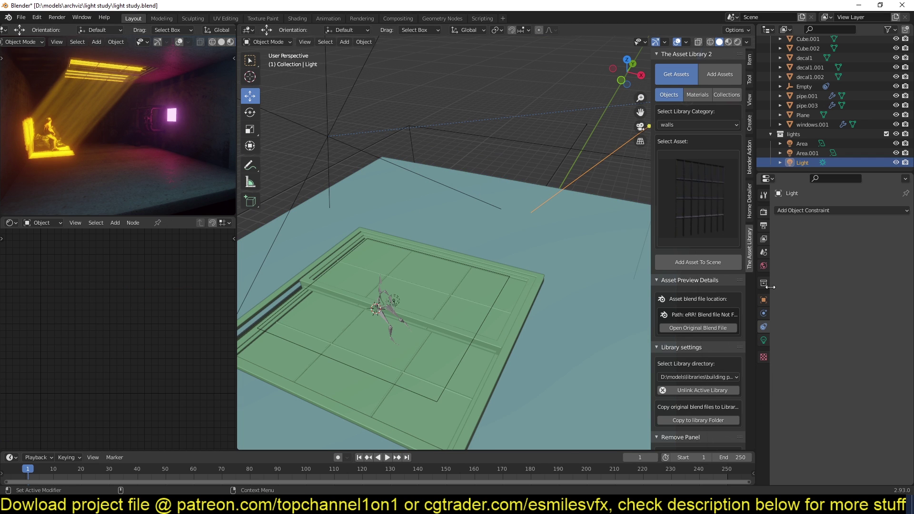
{"action": "left_click", "coordinate": [763, 212]}
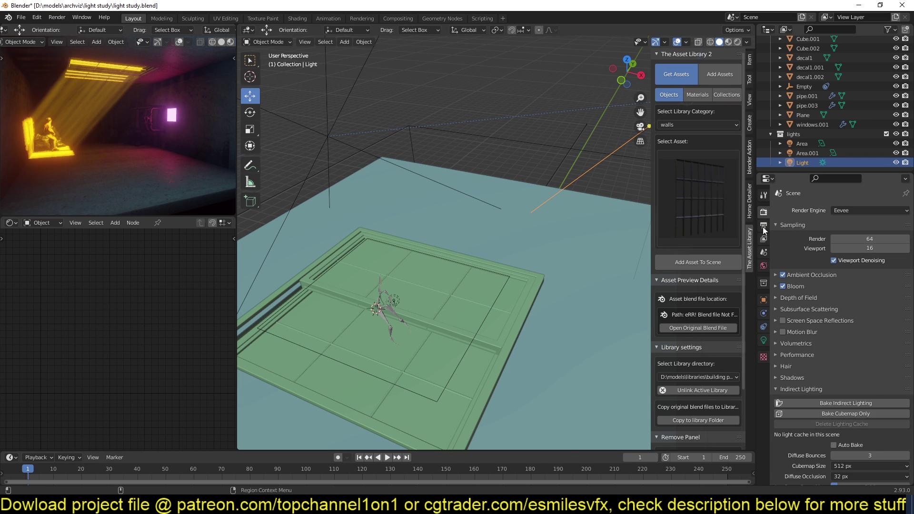
{"action": "left_click", "coordinate": [818, 303]}
{"action": "left_click", "coordinate": [791, 405]}
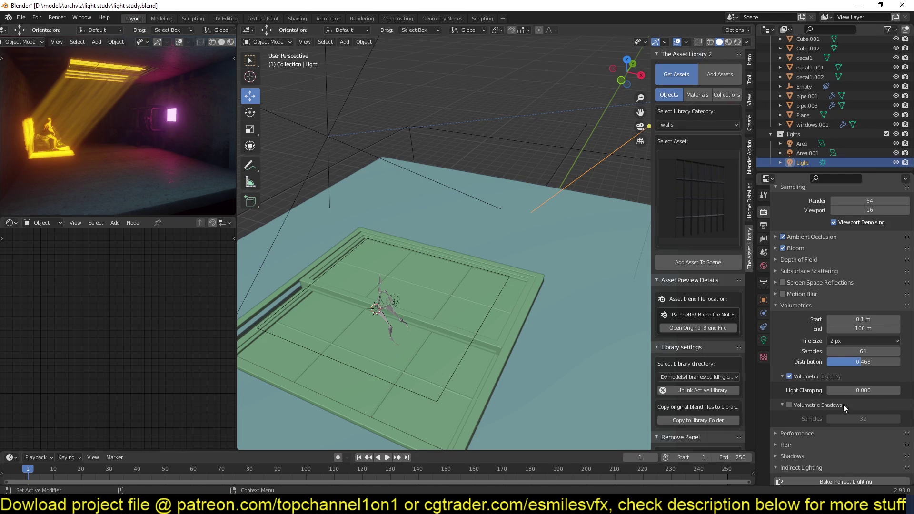
Turn Volumetric Shadows back on in the render settings.
{"action": "scroll", "coordinate": [448, 250], "scroll_direction": "down", "scroll_amount": 4}
{"action": "middle_click_drag", "start_coordinate": [448, 251], "coordinate": [481, 231]}
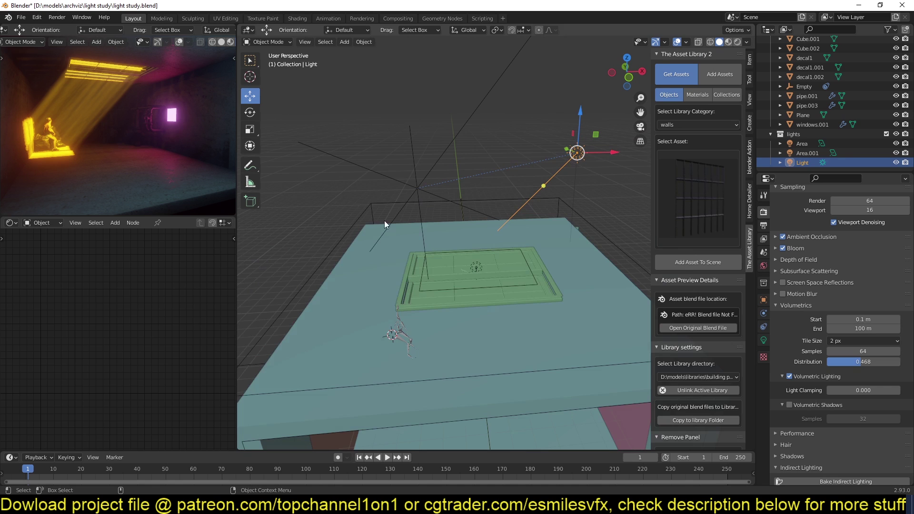
{"action": "middle_click_drag", "start_coordinate": [615, 301], "coordinate": [553, 275]}
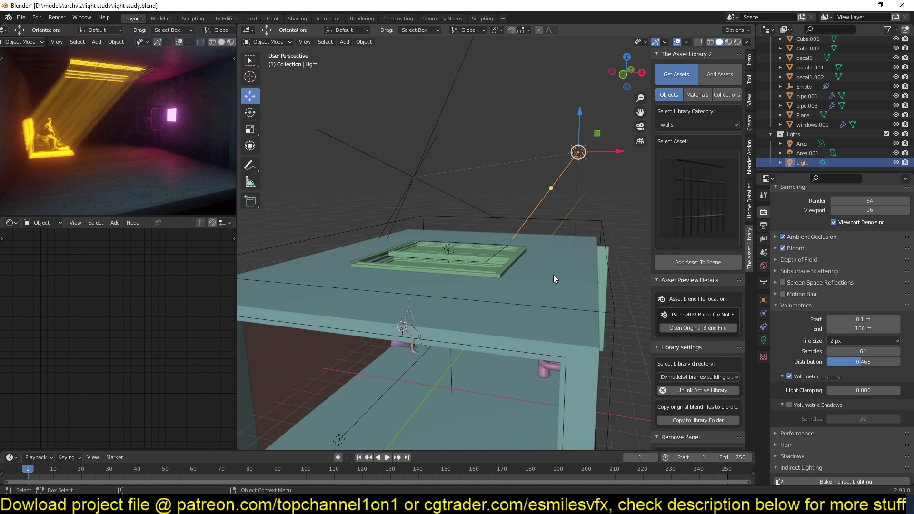
{"action": "left_click", "coordinate": [789, 406]}
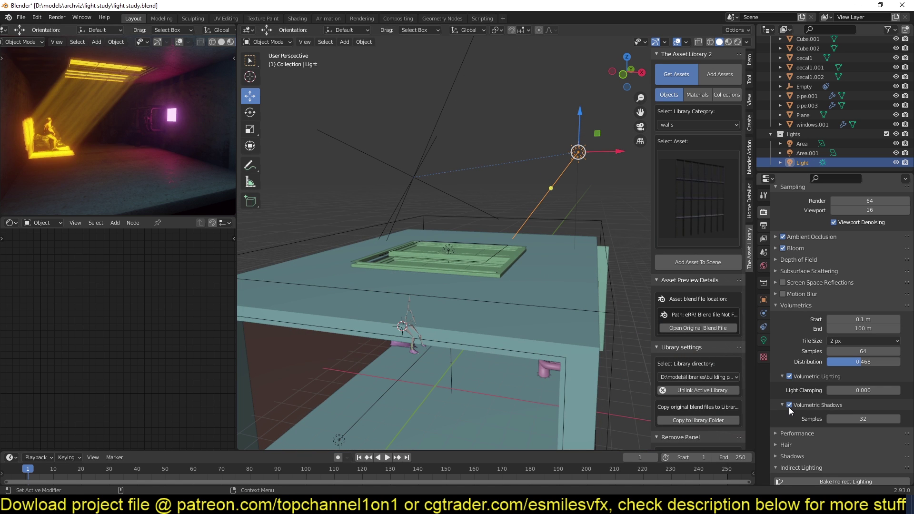
Re-aim the sun light with a free trackball rotation and turn Volumetric Shadows off.
{"action": "middle_click_drag", "start_coordinate": [567, 373], "coordinate": [557, 308]}
{"action": "key", "text": "r"}
{"action": "key", "text": "r"}
{"action": "left_click", "coordinate": [550, 280]}
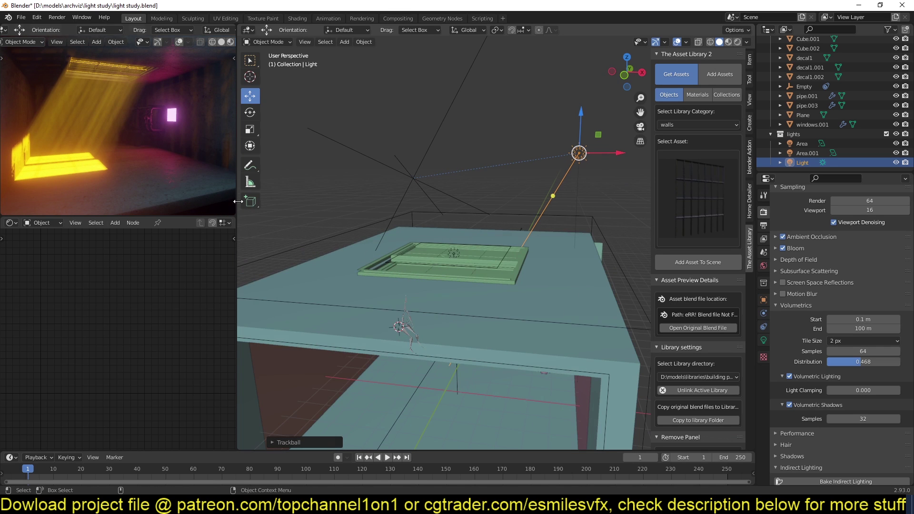
{"action": "left_click", "coordinate": [789, 405]}
Try another free trackball rotation of the sun light to redirect its beam through the roof window.
{"action": "middle_click_drag", "start_coordinate": [518, 284], "coordinate": [523, 259]}
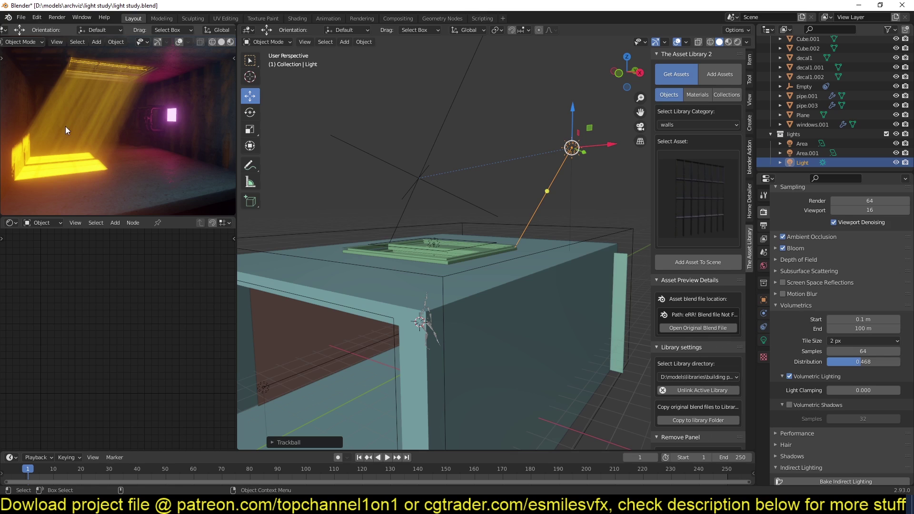
{"action": "key", "text": "r"}
{"action": "key", "text": "r"}
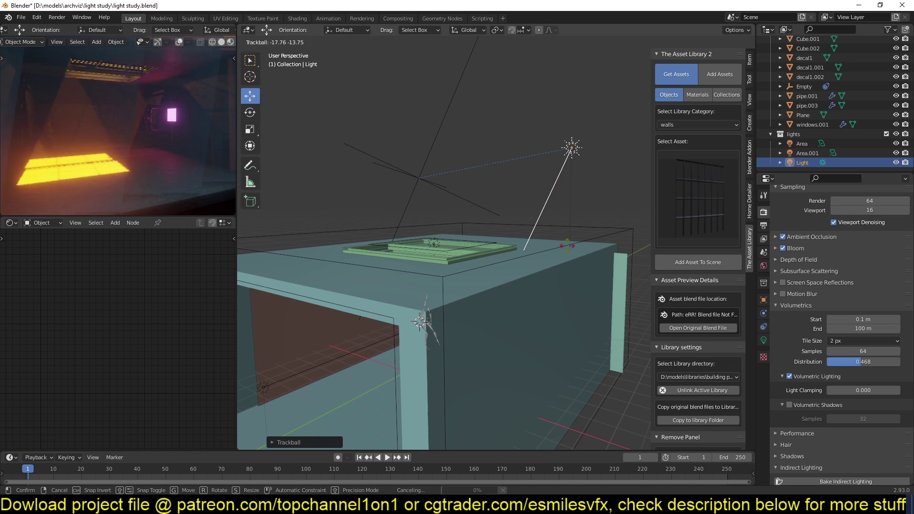
{"action": "left_click", "coordinate": [552, 249]}
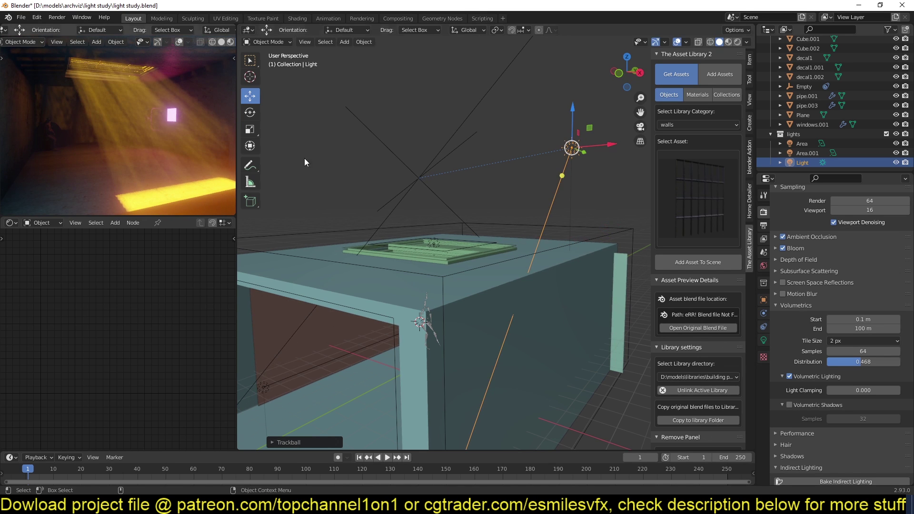
Clear the sun light's rotation and rotate it in front view so it shines diagonally through the roof window toward the seated figure.
{"action": "key", "text": "KP_7"}
{"action": "key", "text": "alt+r"}
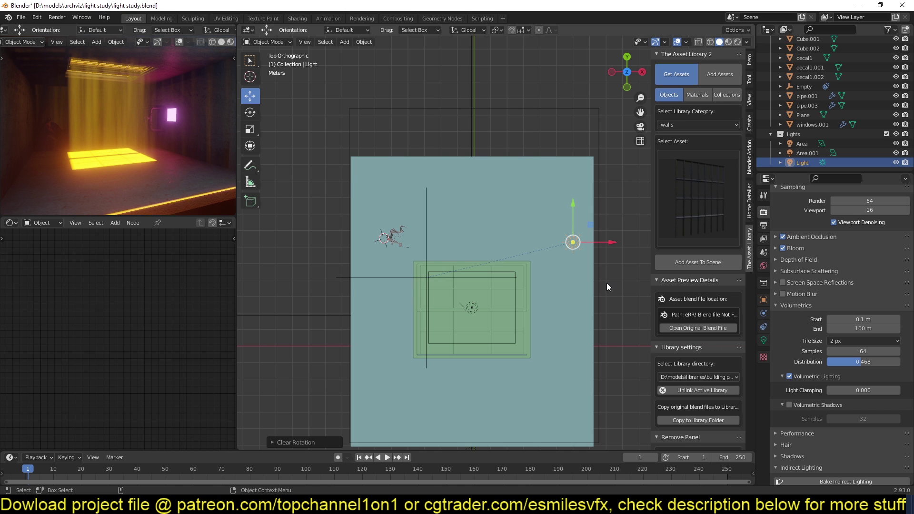
{"action": "key", "text": "KP_1"}
{"action": "key", "text": "shift+z"}
{"action": "key", "text": "r"}
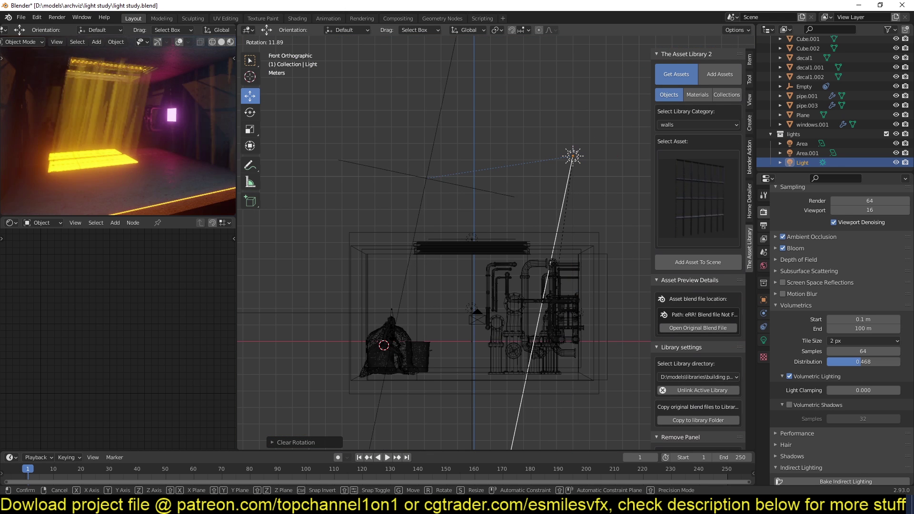
{"action": "left_click", "coordinate": [519, 263]}
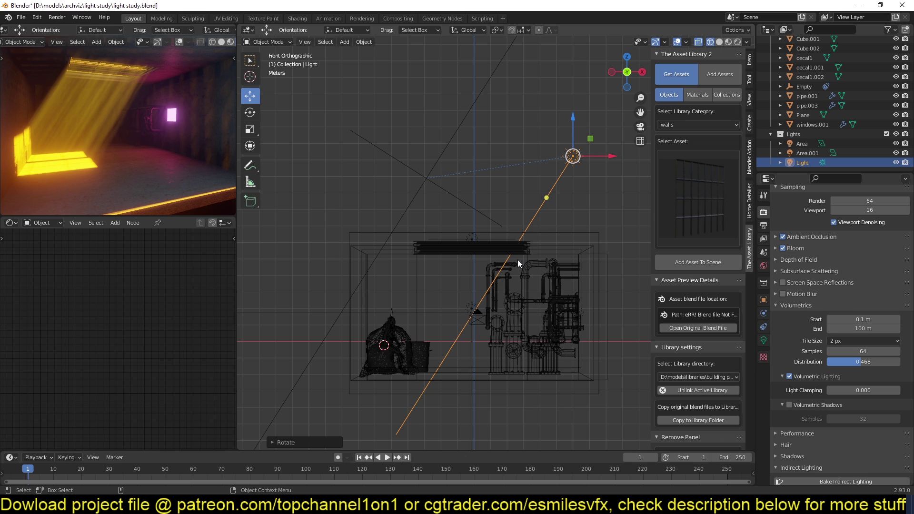
{"action": "key", "text": "KP_7"}
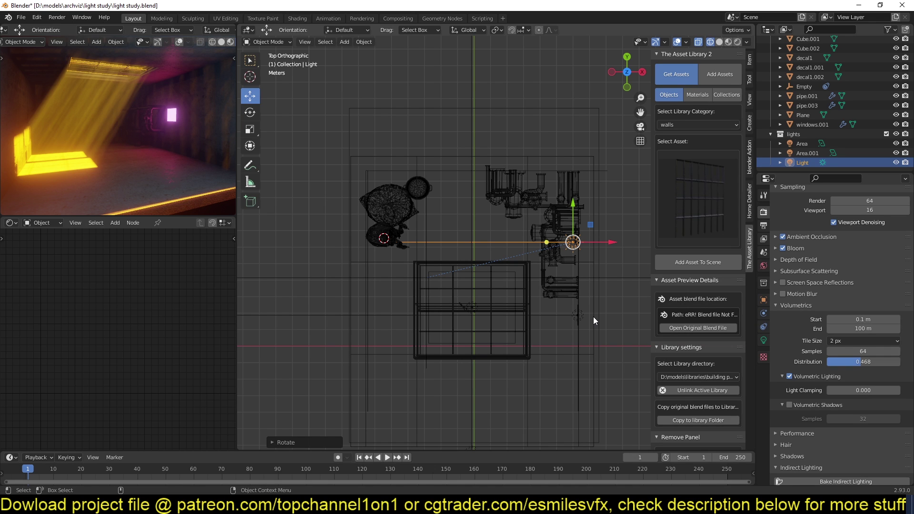
Reposition the Principled Volume node in the material of the volume box Cube.001 that encloses the room.
{"action": "scroll", "coordinate": [588, 314], "scroll_direction": "up", "scroll_amount": 2}
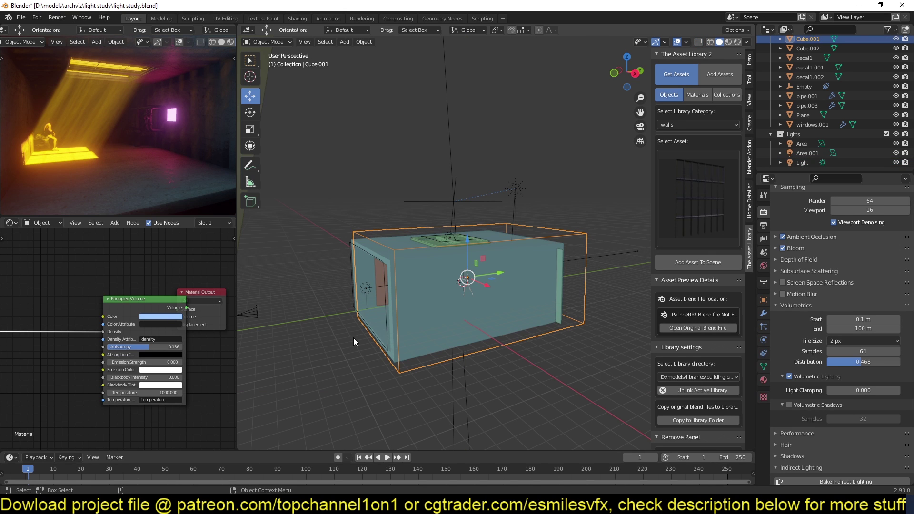
{"action": "middle_click_drag", "start_coordinate": [485, 344], "coordinate": [459, 319]}
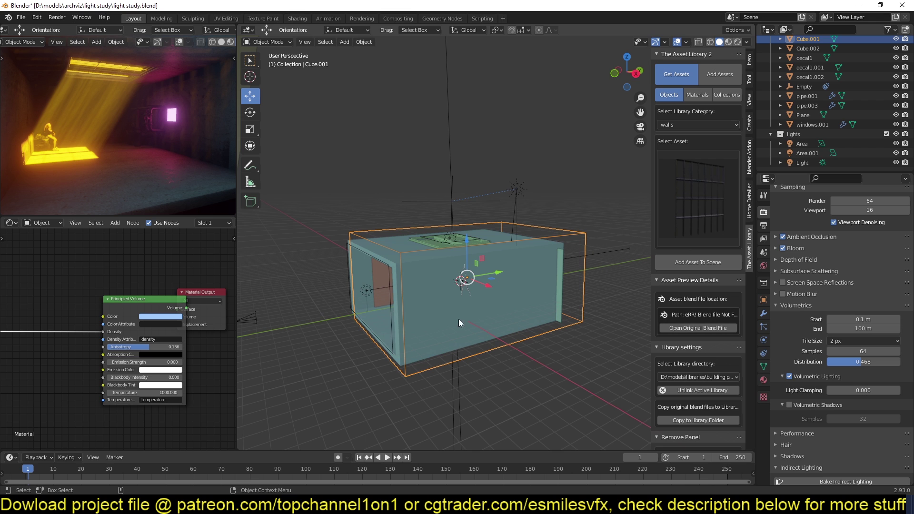
{"action": "scroll", "coordinate": [174, 329], "scroll_direction": "down", "scroll_amount": 2}
{"action": "middle_click_drag", "start_coordinate": [215, 313], "coordinate": [147, 289]}
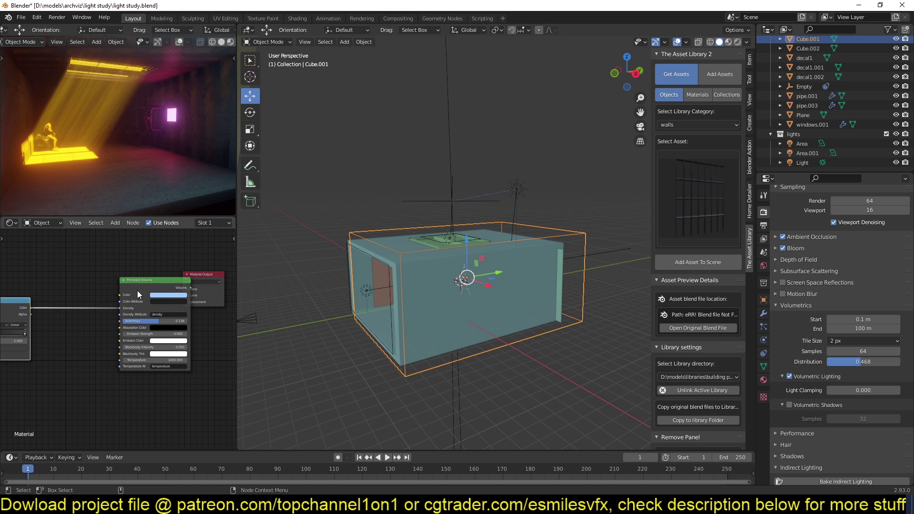
{"action": "left_click_drag", "start_coordinate": [163, 281], "coordinate": [122, 272]}
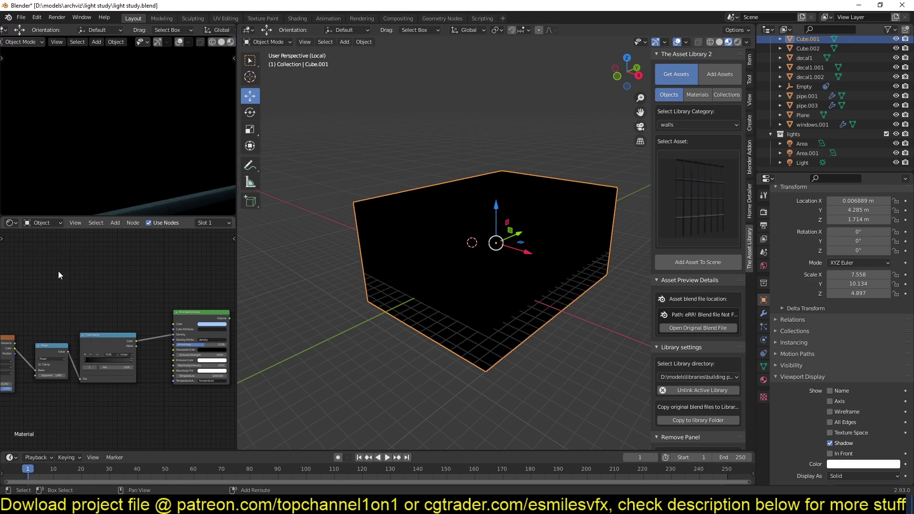
Add a Voronoi Texture node to the volume box's material and preview it on the isolated box.
{"action": "key", "text": "shift+a"}
{"action": "mouse_move", "coordinate": [48, 313]}
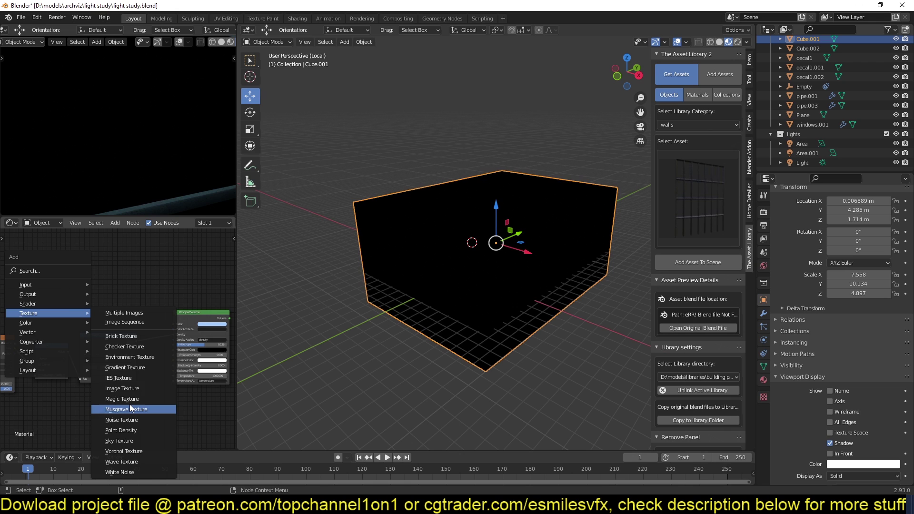
{"action": "left_click", "coordinate": [123, 450]}
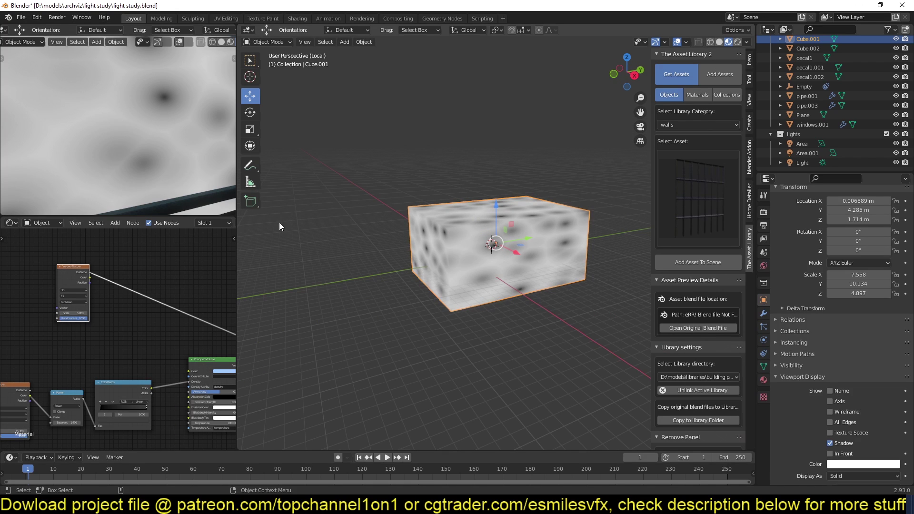
Add an Arrows empty and raise it above the volume box to a height of about 14.9 m.
{"action": "scroll", "coordinate": [482, 294], "scroll_direction": "down", "scroll_amount": 3}
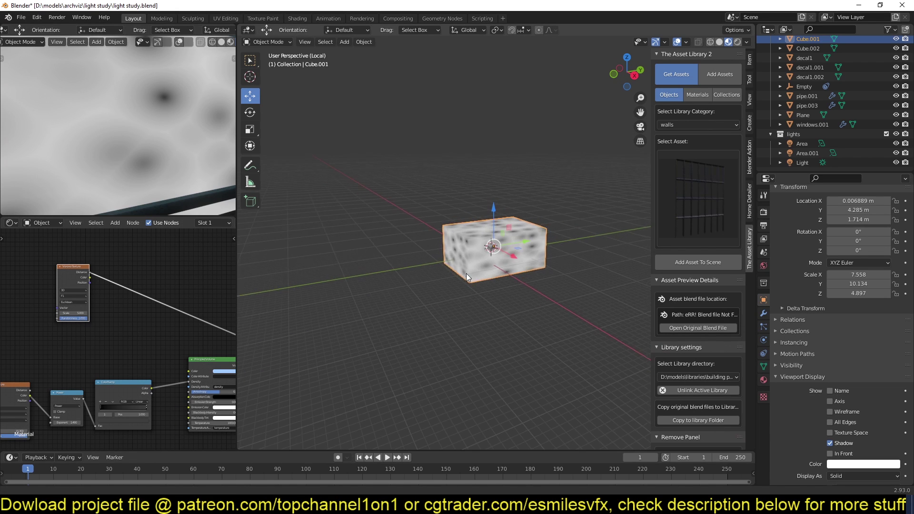
{"action": "key", "text": "shift+a"}
{"action": "mouse_move", "coordinate": [432, 294]}
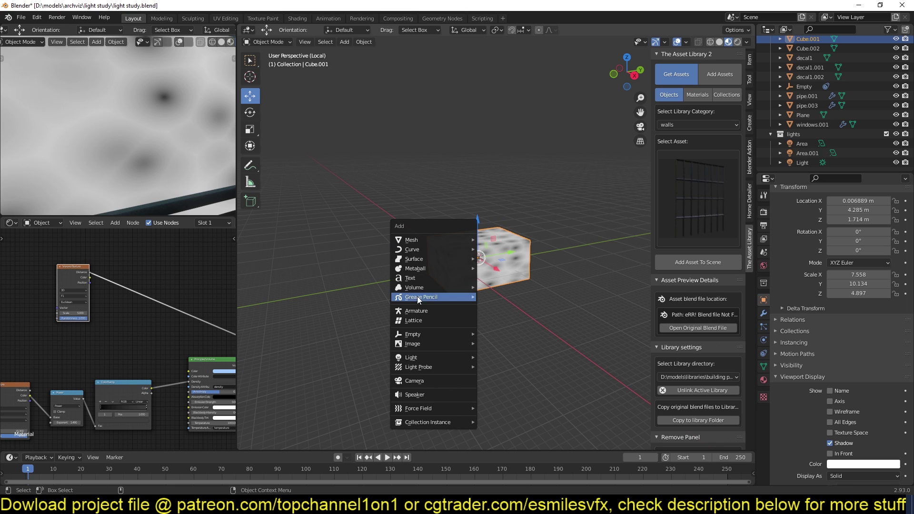
{"action": "mouse_move", "coordinate": [418, 334]}
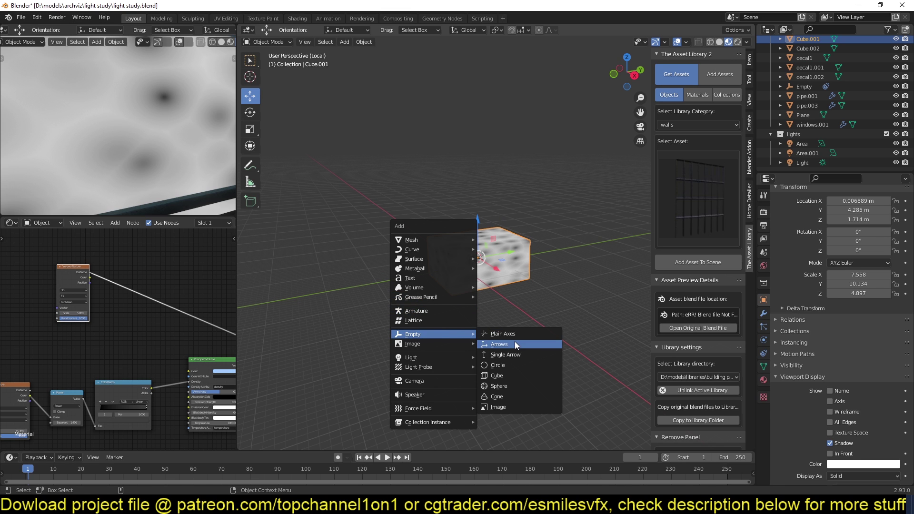
{"action": "left_click", "coordinate": [515, 341]}
{"action": "left_click_drag", "start_coordinate": [477, 226], "coordinate": [496, 173]}
{"action": "scroll", "coordinate": [504, 239], "scroll_direction": "up", "scroll_amount": 2}
Feed the new Voronoi texture object coordinates through a Mapping node, with the Arrows empty as the Texture Coordinate's reference object.
{"action": "left_click", "coordinate": [504, 238]}
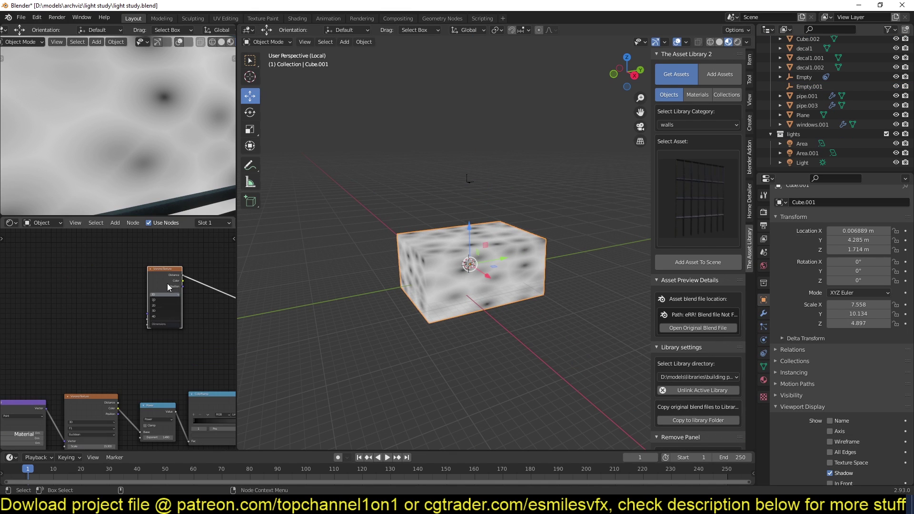
{"action": "scroll", "coordinate": [95, 305], "scroll_direction": "up", "scroll_amount": 2}
{"action": "left_click_drag", "start_coordinate": [90, 296], "coordinate": [112, 287]}
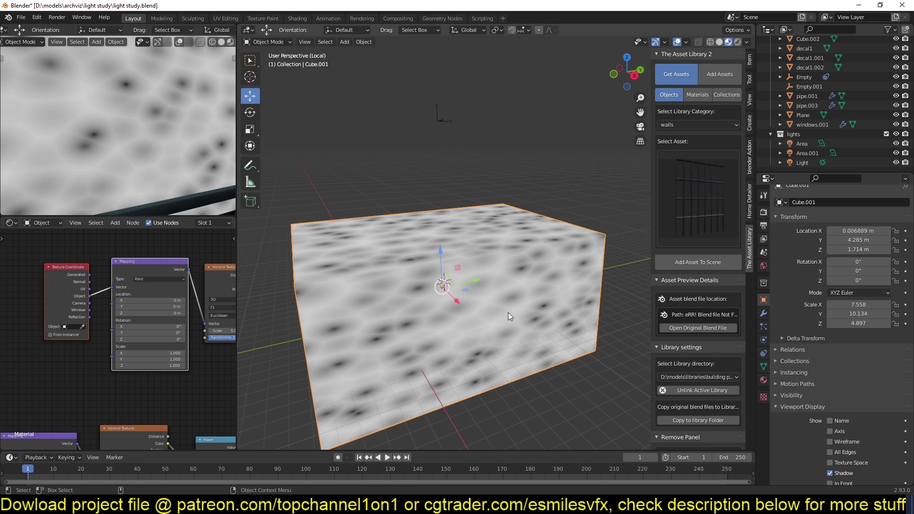
{"action": "left_click", "coordinate": [82, 326]}
{"action": "left_click", "coordinate": [444, 122]}
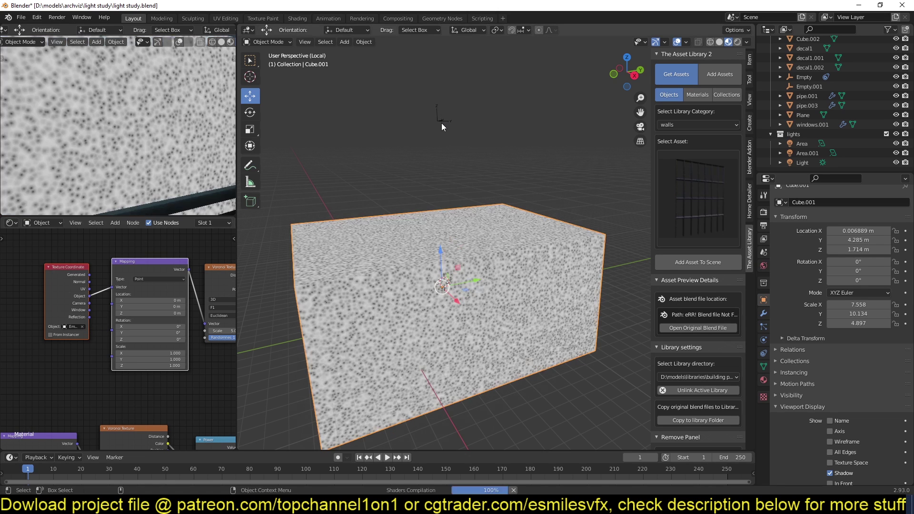
Scale the Arrows empty along Z to about 55.5 to stretch the Voronoi pattern into vertical streaks.
{"action": "middle_click_drag", "start_coordinate": [178, 288], "coordinate": [132, 288]}
{"action": "left_click", "coordinate": [437, 118]}
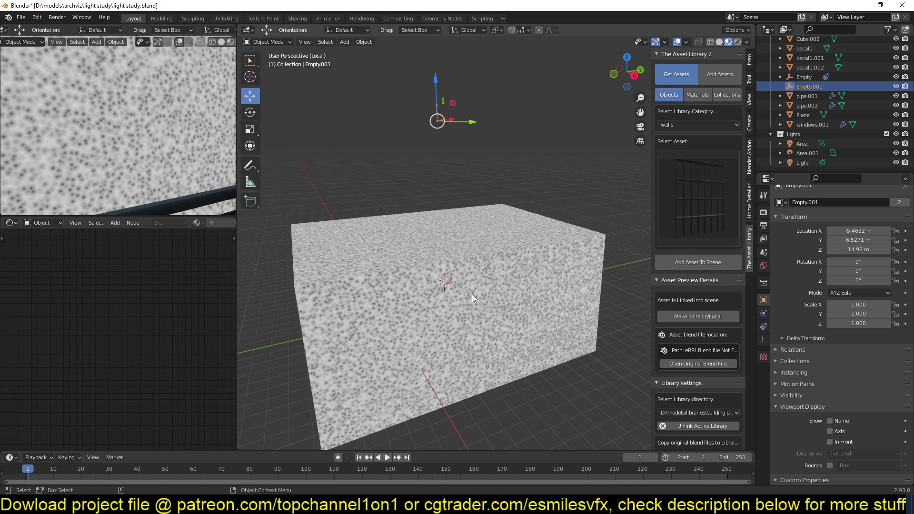
{"action": "key", "text": "s"}
{"action": "key", "text": "z"}
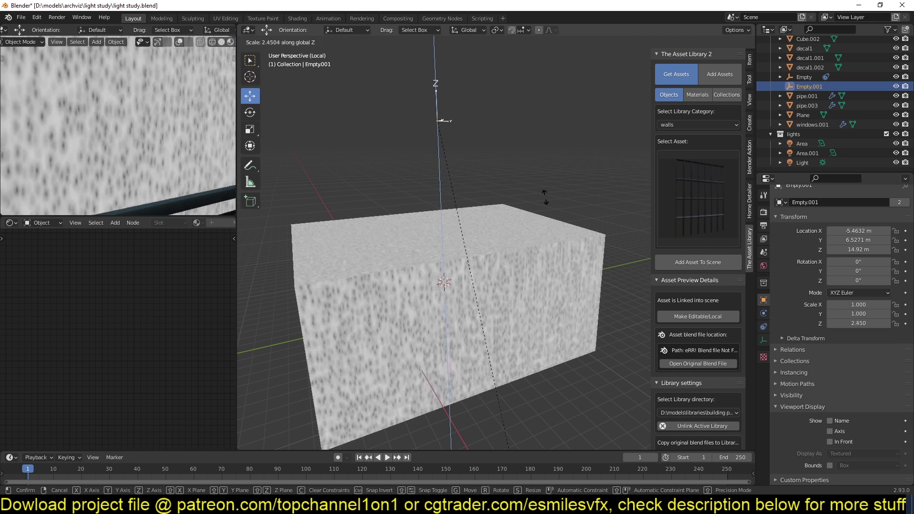
{"action": "left_click", "coordinate": [585, 379]}
{"action": "key", "text": "s"}
{"action": "key", "text": "z"}
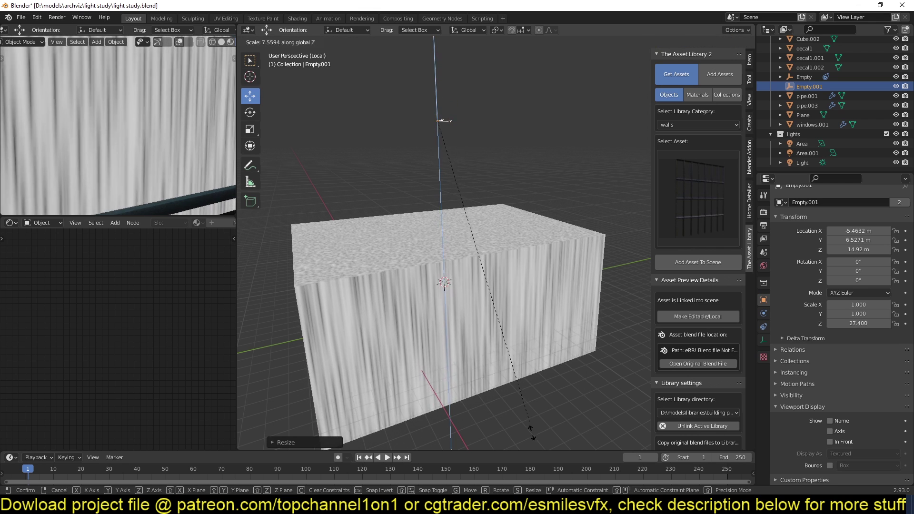
{"action": "left_click", "coordinate": [483, 355]}
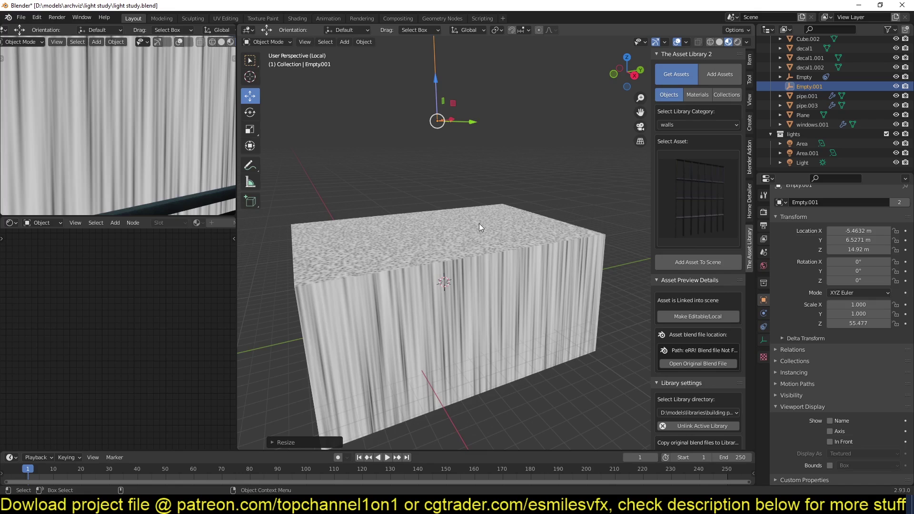
{"action": "scroll", "coordinate": [520, 219], "scroll_direction": "down", "scroll_amount": 3}
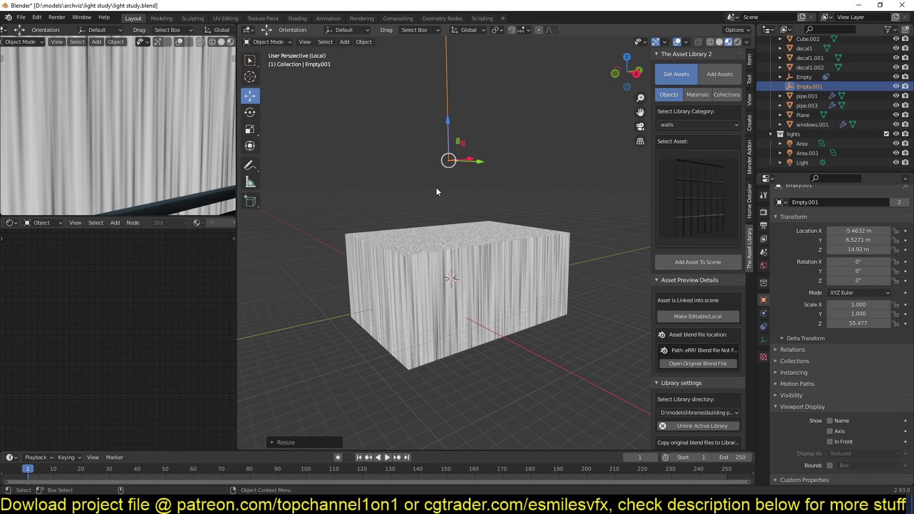
Add a Sun light above the volume box.
{"action": "middle_click_drag", "start_coordinate": [452, 183], "coordinate": [464, 193], "text": "shift"}
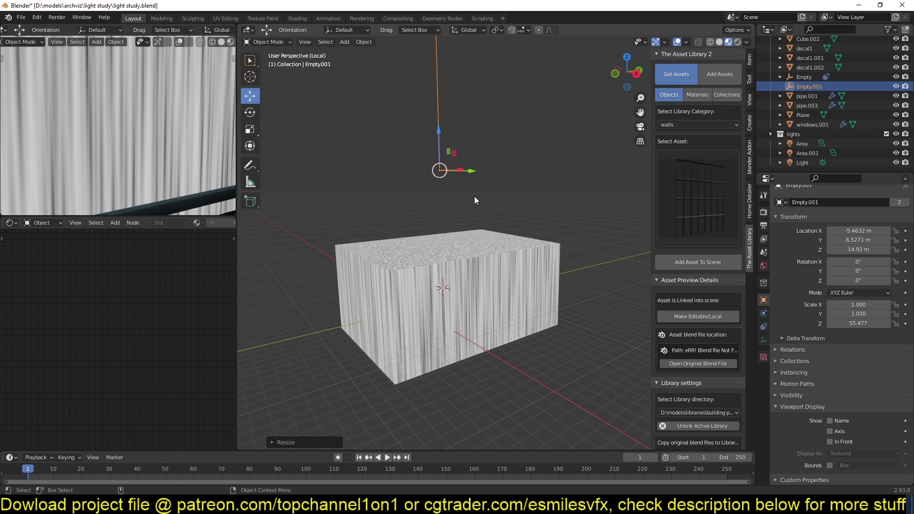
{"action": "middle_click_drag", "start_coordinate": [475, 138], "coordinate": [452, 136]}
{"action": "key", "text": "shift+a"}
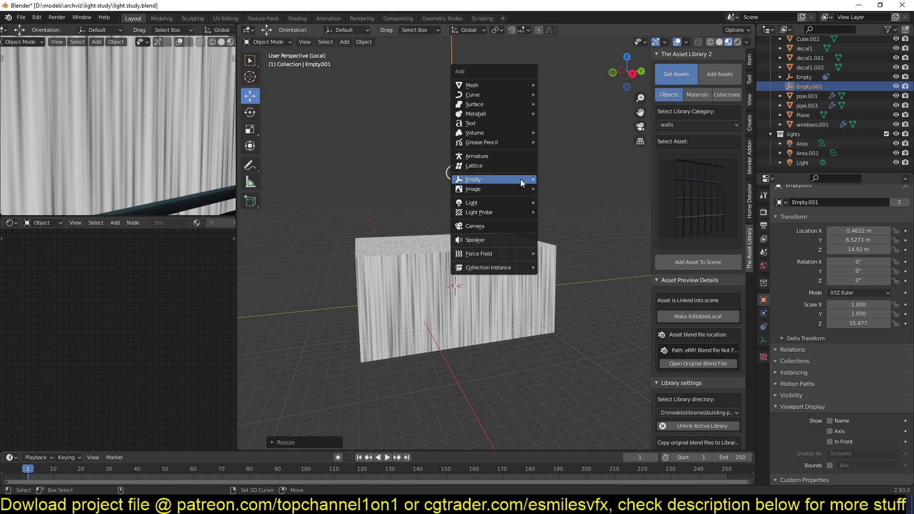
{"action": "mouse_move", "coordinate": [512, 202]}
{"action": "left_click", "coordinate": [570, 213]}
{"action": "scroll", "coordinate": [433, 140], "scroll_direction": "up", "scroll_amount": 2}
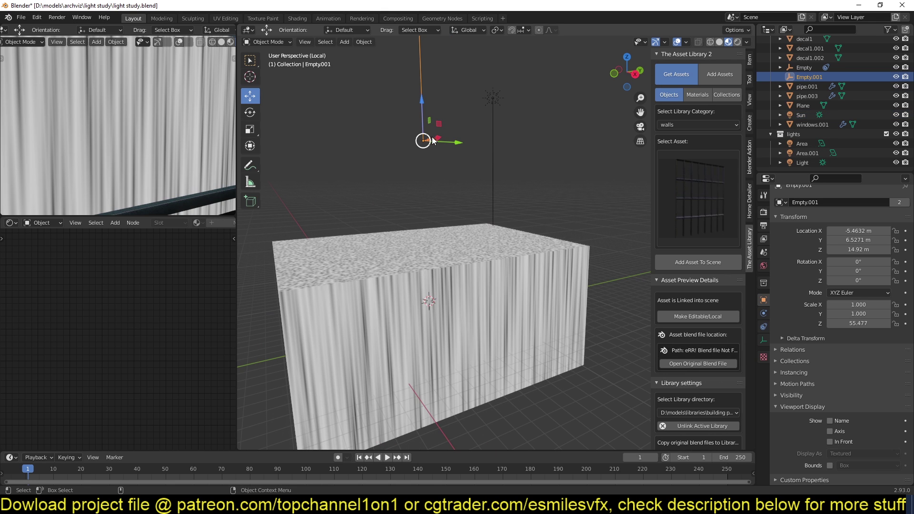
Give the Arrows empty a Copy Rotation constraint that targets the Sun light.
{"action": "left_click", "coordinate": [763, 326]}
{"action": "left_click", "coordinate": [846, 210]}
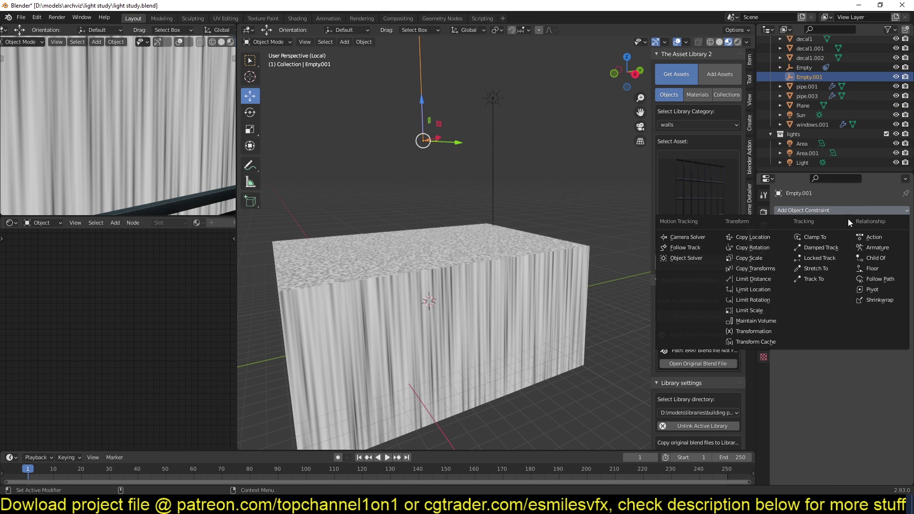
{"action": "left_click", "coordinate": [752, 247]}
{"action": "left_click", "coordinate": [892, 241]}
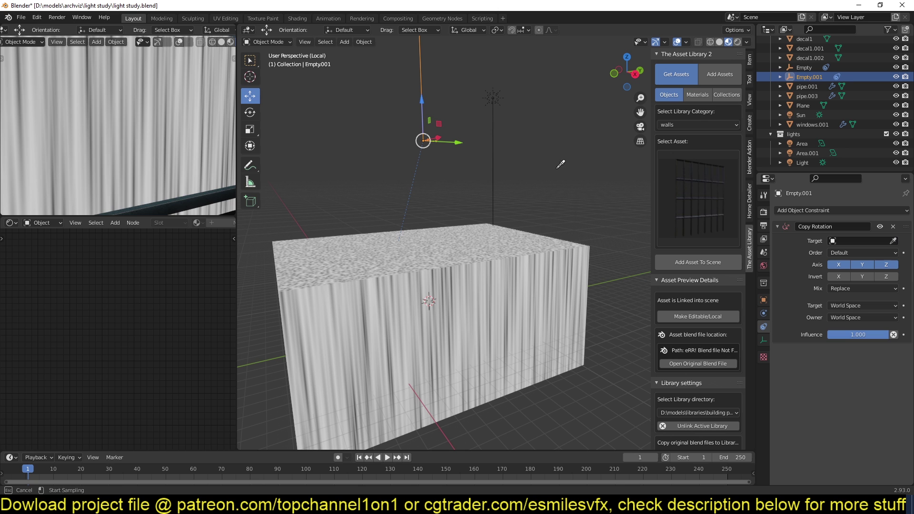
{"action": "left_click", "coordinate": [494, 96]}
Rotate the Sun light around the X axis so the Voronoi streaks slant diagonally across the volume box.
{"action": "left_click", "coordinate": [495, 107]}
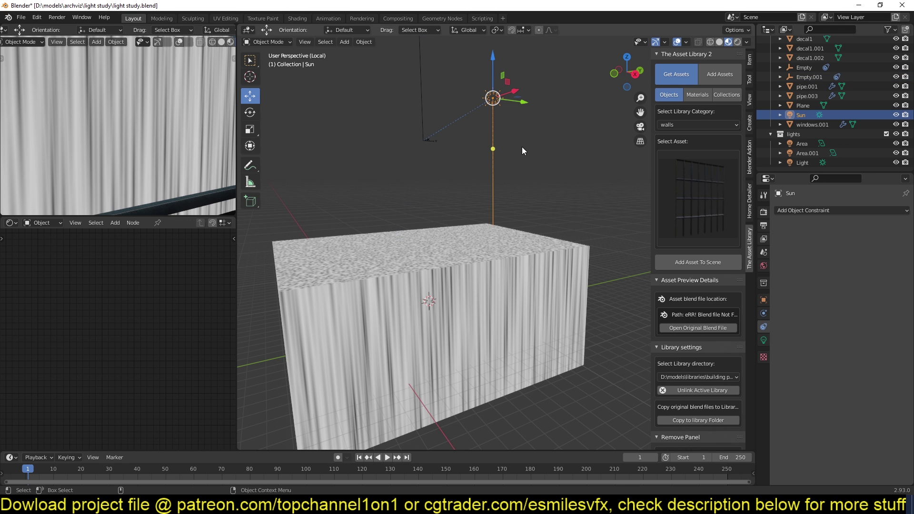
{"action": "key", "text": "r"}
{"action": "key", "text": "x"}
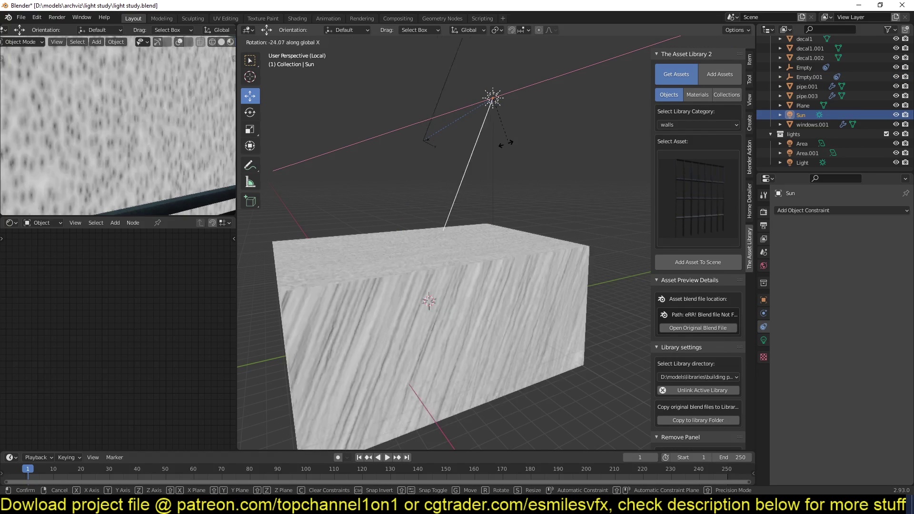
{"action": "left_click", "coordinate": [484, 195]}
{"action": "middle_click_drag", "start_coordinate": [483, 195], "coordinate": [534, 255]}
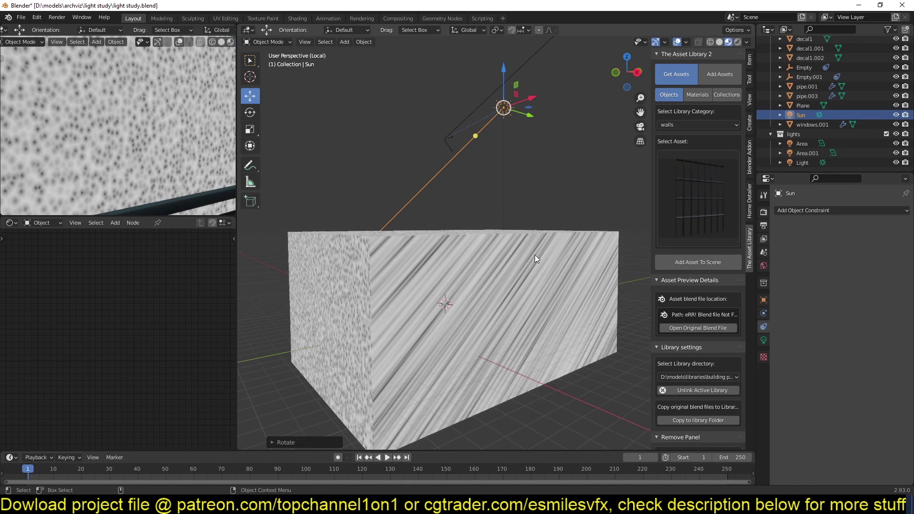
Add a Principled Volume to the box's material, feed the Voronoi Distance into its Density, and connect it to the material output.
{"action": "left_click", "coordinate": [535, 255]}
{"action": "key", "text": "Home"}
{"action": "key", "text": "shift+a"}
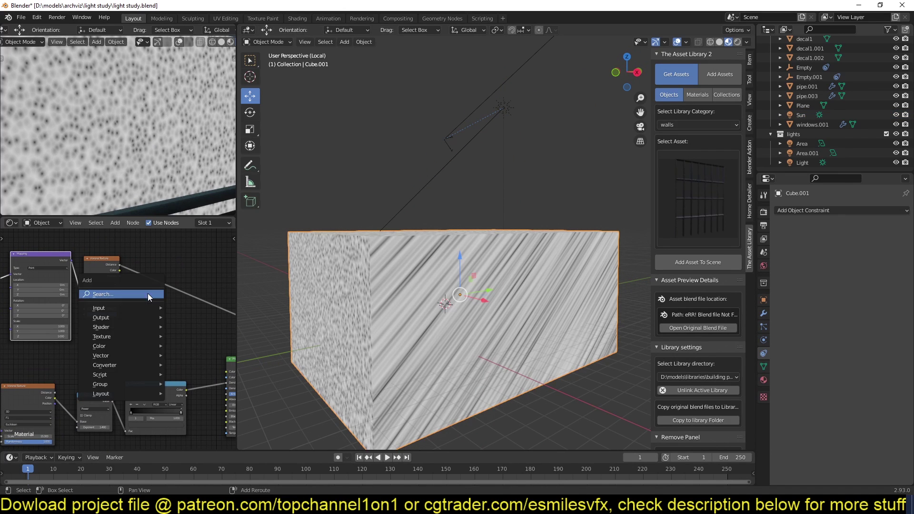
{"action": "mouse_move", "coordinate": [102, 327]}
{"action": "left_click", "coordinate": [204, 253]}
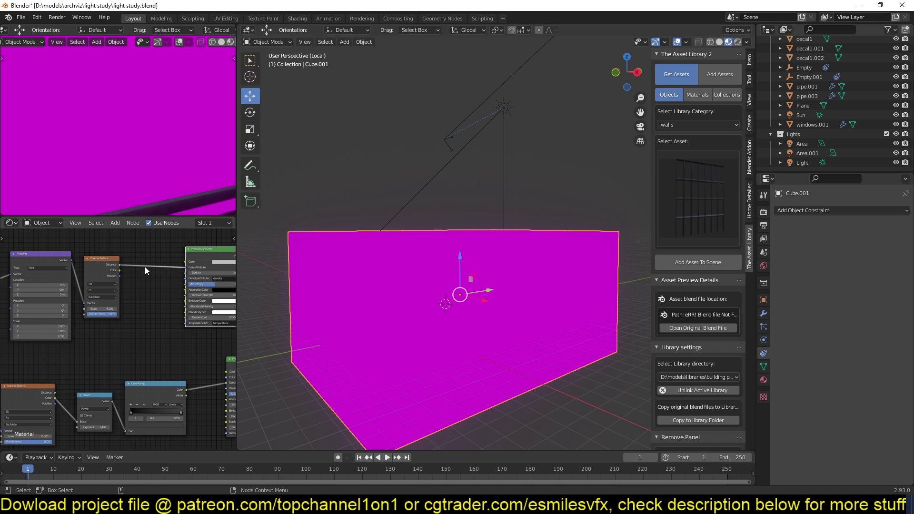
{"action": "left_click_drag", "start_coordinate": [120, 264], "coordinate": [176, 277]}
{"action": "middle_click_drag", "start_coordinate": [175, 280], "coordinate": [81, 284]}
{"action": "left_click", "coordinate": [148, 255], "text": "ctrl+shift"}
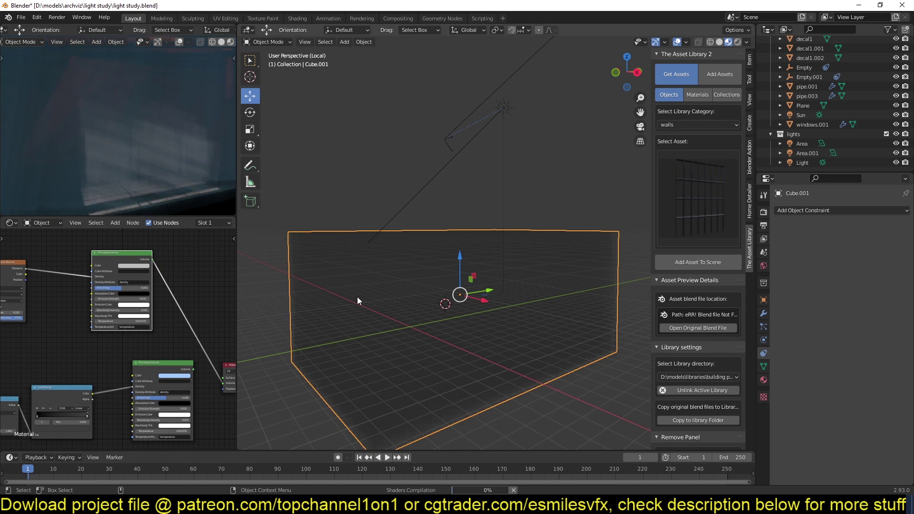
Show the isolated volume box in rendered shading and set the Sun light's strength to 1000.
{"action": "scroll", "coordinate": [359, 301], "scroll_direction": "up", "scroll_amount": 2}
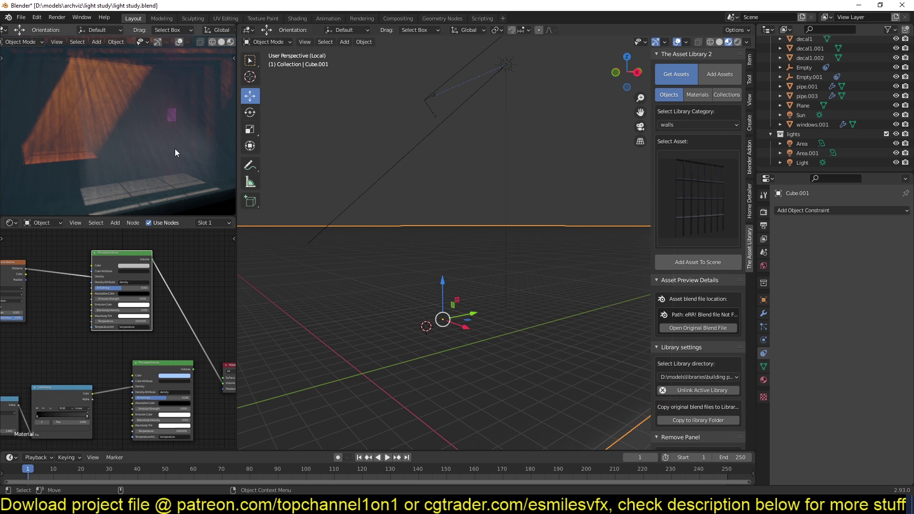
{"action": "scroll", "coordinate": [298, 251], "scroll_direction": "down", "scroll_amount": 2}
{"action": "scroll", "coordinate": [333, 257], "scroll_direction": "up", "scroll_amount": 2}
{"action": "middle_click_drag", "start_coordinate": [428, 266], "coordinate": [468, 267]}
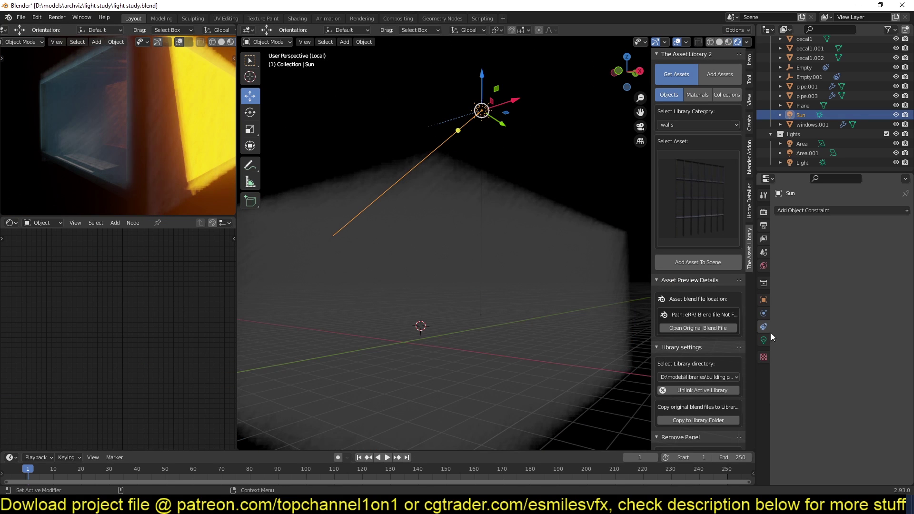
{"action": "left_click", "coordinate": [761, 339]}
{"action": "left_click", "coordinate": [861, 272]}
{"action": "type", "text": "1000"}
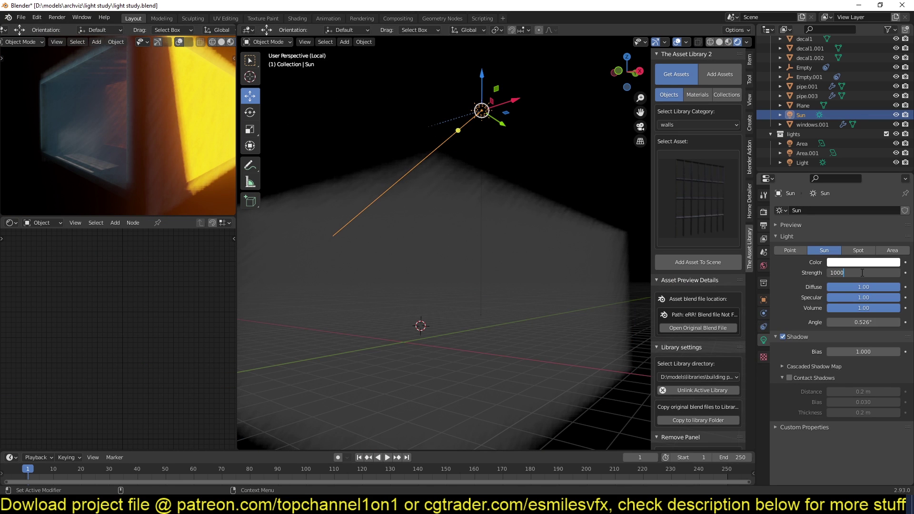
{"action": "key", "text": "Return"}
Turn off Bloom in the Eevee render settings.
{"action": "left_click", "coordinate": [761, 209]}
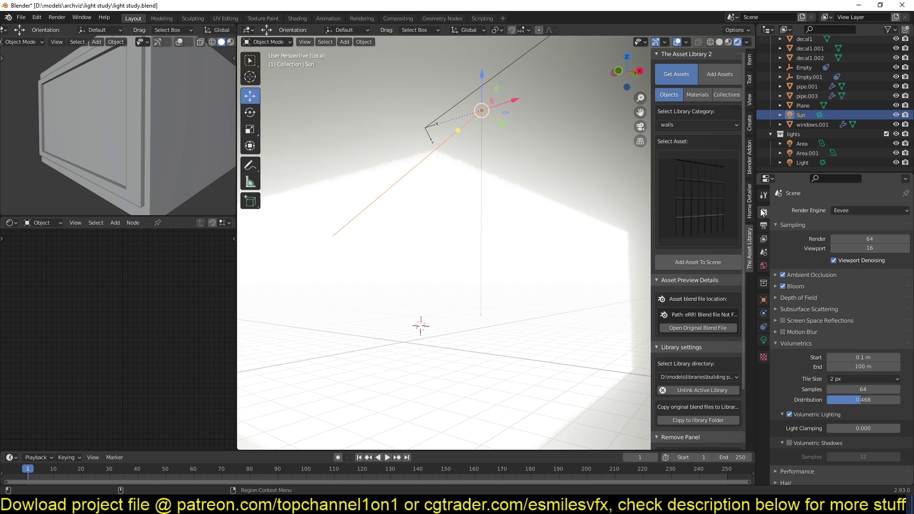
{"action": "left_click", "coordinate": [782, 286]}
{"action": "scroll", "coordinate": [563, 330], "scroll_direction": "down", "scroll_amount": 2}
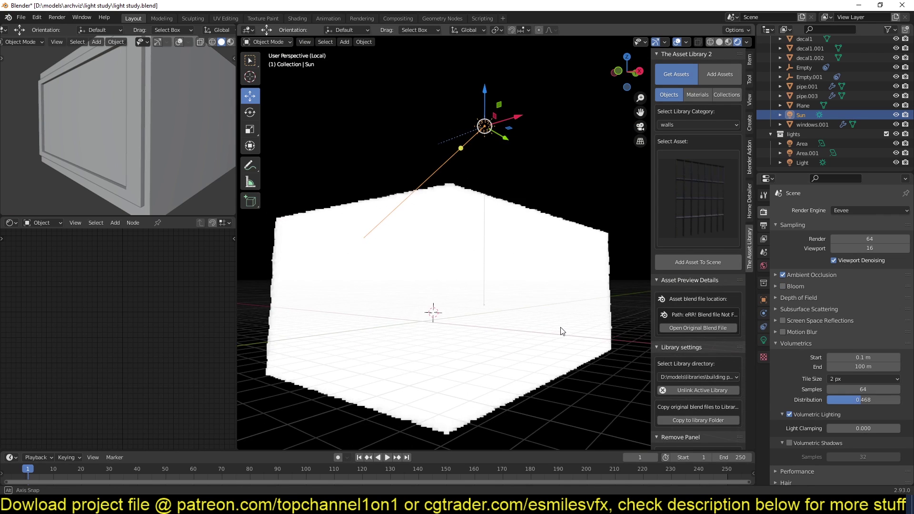
Insert a ColorRamp between the Voronoi Texture and the new Principled Volume, and darken its white stop to nearly black.
{"action": "left_click", "coordinate": [557, 328]}
{"action": "middle_click_drag", "start_coordinate": [516, 276], "coordinate": [476, 283]}
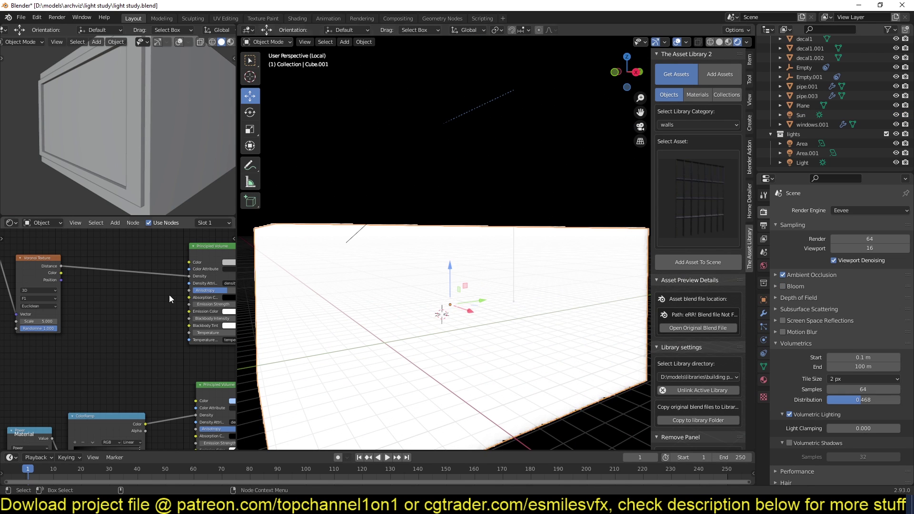
{"action": "key", "text": "shift+a"}
{"action": "mouse_move", "coordinate": [101, 284]}
{"action": "left_click", "coordinate": [179, 308]}
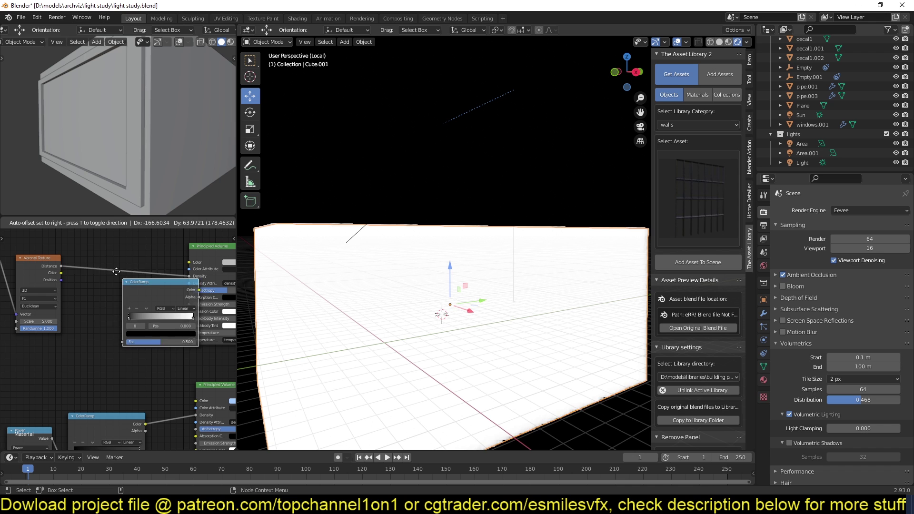
{"action": "left_click", "coordinate": [157, 290]}
{"action": "left_click", "coordinate": [125, 305]}
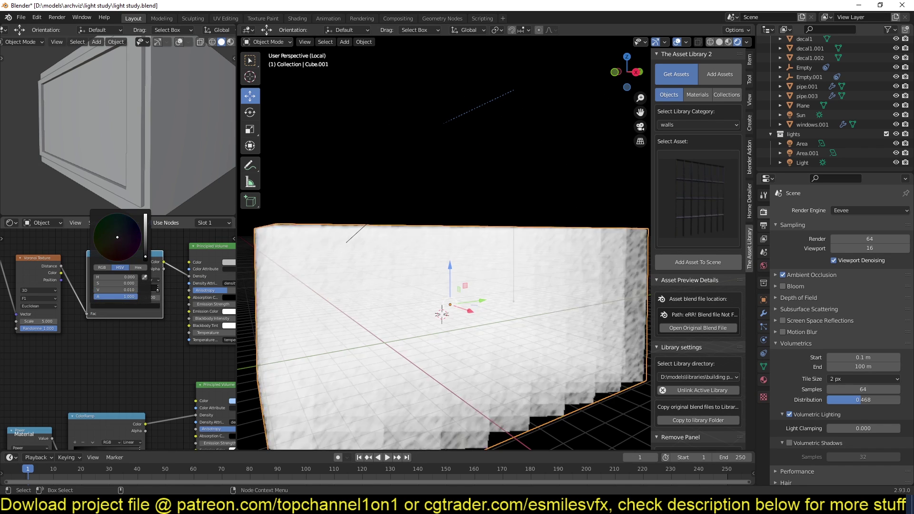
{"action": "left_click_drag", "start_coordinate": [145, 257], "coordinate": [147, 258]}
Set the Voronoi Texture's Scale to 1.5 to enlarge the light streaks in the box.
{"action": "left_click", "coordinate": [514, 90]}
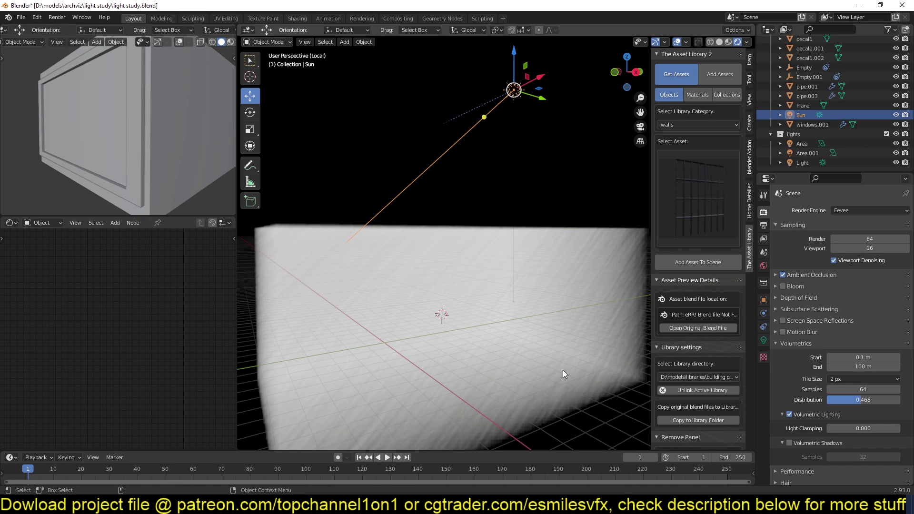
{"action": "left_click", "coordinate": [575, 257]}
{"action": "middle_click_drag", "start_coordinate": [101, 338], "coordinate": [149, 338]}
{"action": "scroll", "coordinate": [150, 338], "scroll_direction": "up", "scroll_amount": 3}
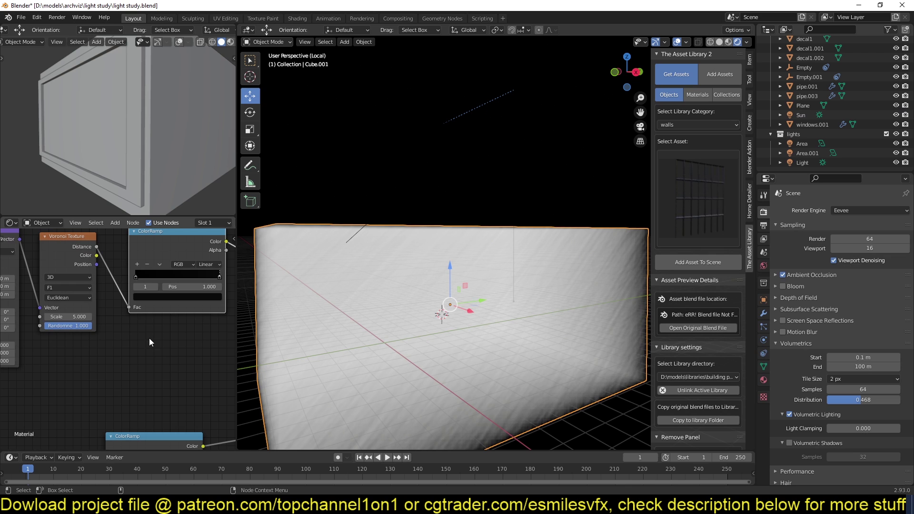
{"action": "mouse_move", "coordinate": [71, 316]}
{"action": "left_mouse_down"}
{"action": "mouse_move", "coordinate": [53, 317]}
{"action": "mouse_move", "coordinate": [62, 316]}
{"action": "left_mouse_up"}
{"action": "scroll", "coordinate": [523, 319], "scroll_direction": "down", "scroll_amount": 1}
{"action": "middle_click_drag", "start_coordinate": [530, 319], "coordinate": [517, 317]}
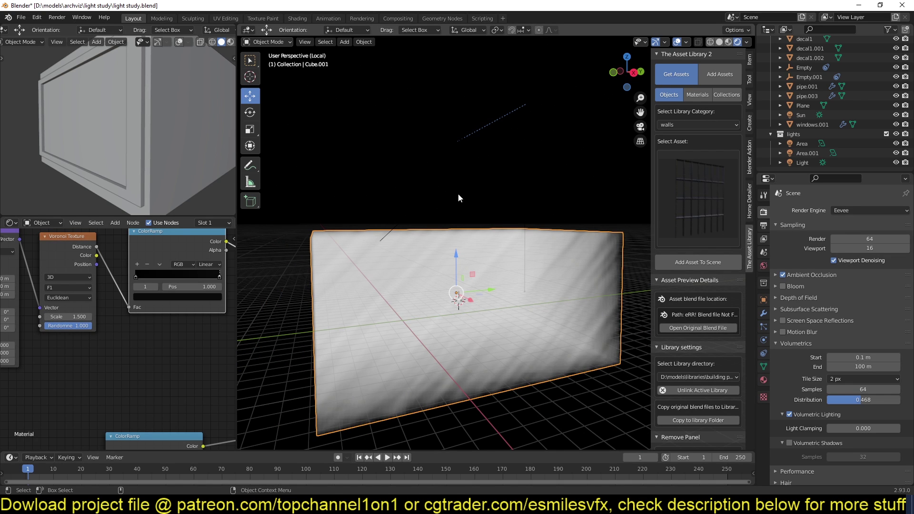
Try rotating the Sun light freely to test how the volume streaks follow its direction.
{"action": "left_click", "coordinate": [525, 104]}
{"action": "key", "text": "r"}
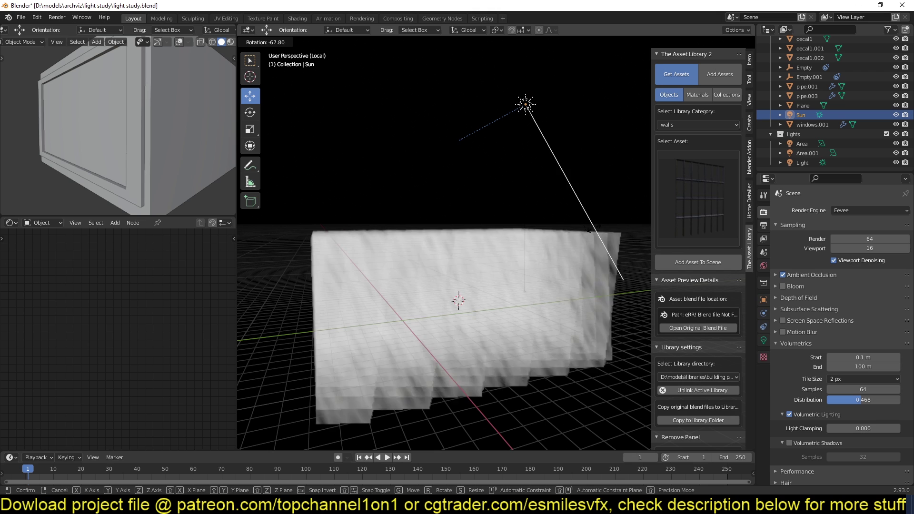
{"action": "left_click", "coordinate": [561, 221]}
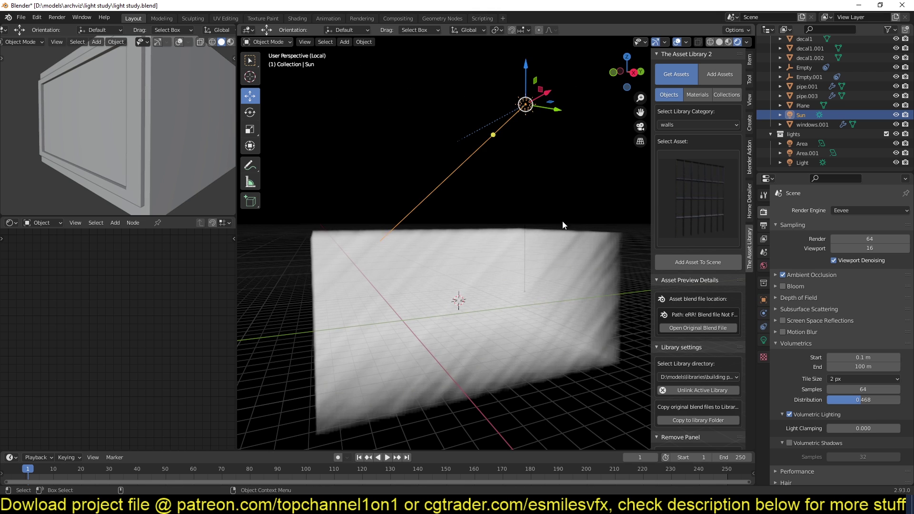
Measure the length of the volume box along its long lower edge.
{"action": "left_click", "coordinate": [527, 287]}
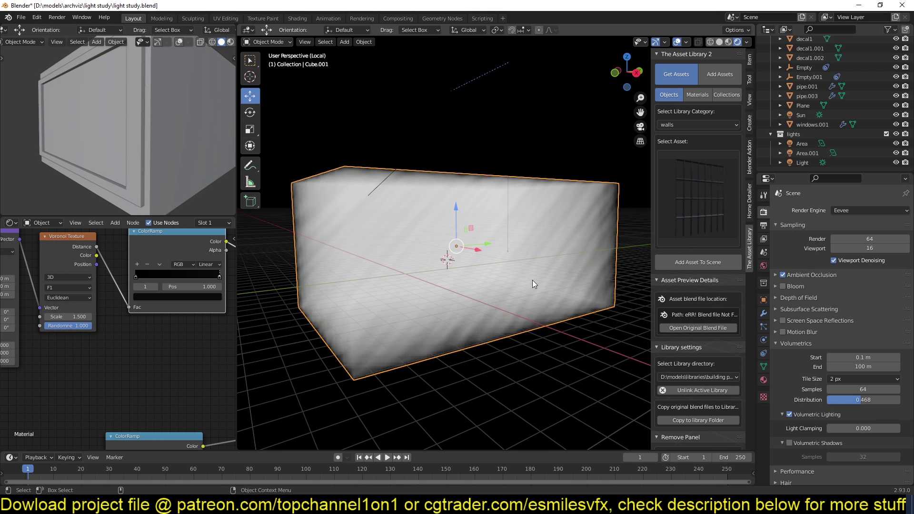
{"action": "middle_click_drag", "start_coordinate": [532, 281], "coordinate": [469, 300]}
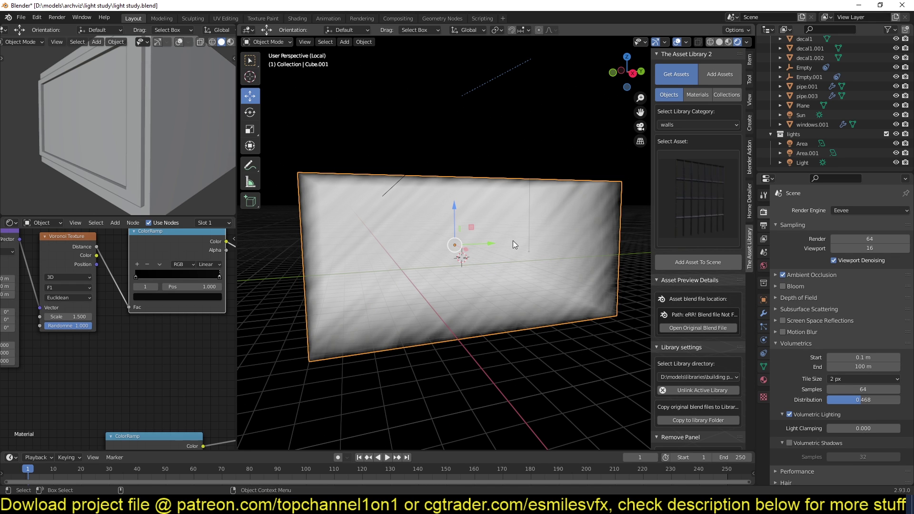
{"action": "middle_click_drag", "start_coordinate": [544, 264], "coordinate": [535, 276]}
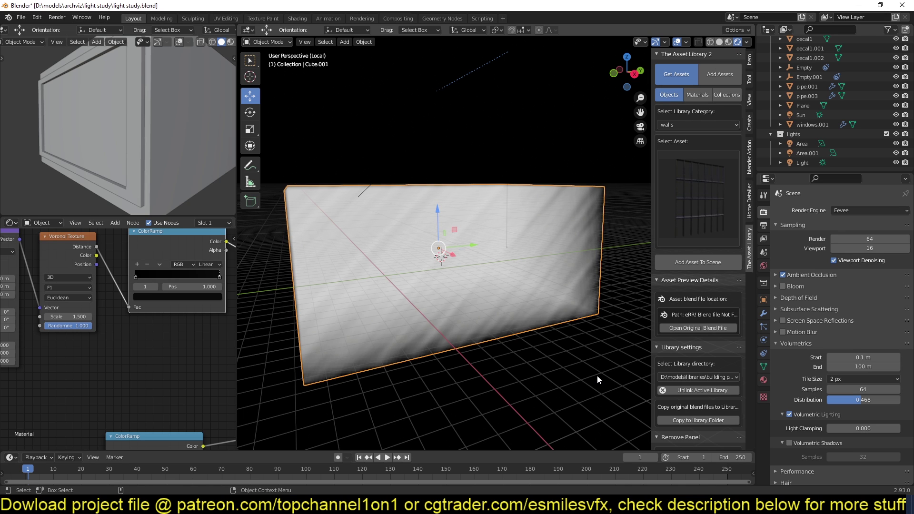
{"action": "left_click", "coordinate": [250, 182]}
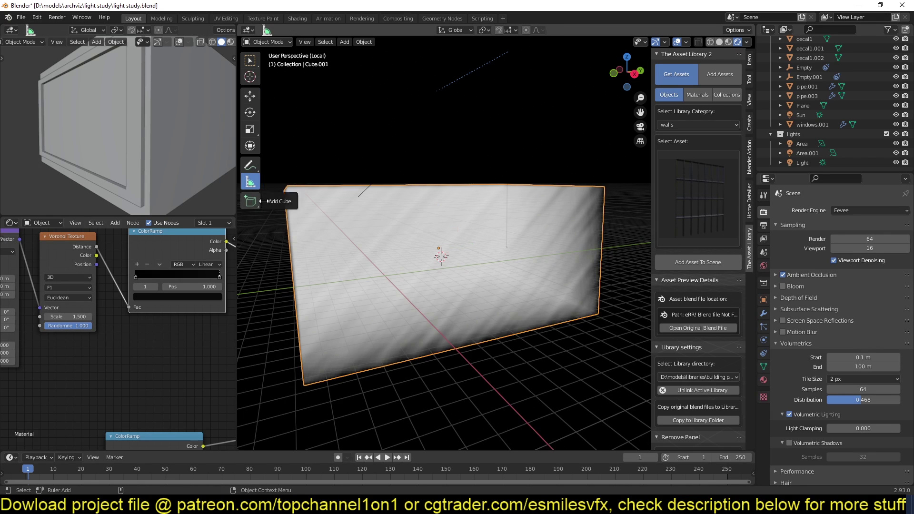
{"action": "left_click_drag", "start_coordinate": [306, 390], "coordinate": [609, 316]}
{"action": "middle_click_drag", "start_coordinate": [609, 315], "coordinate": [350, 258]}
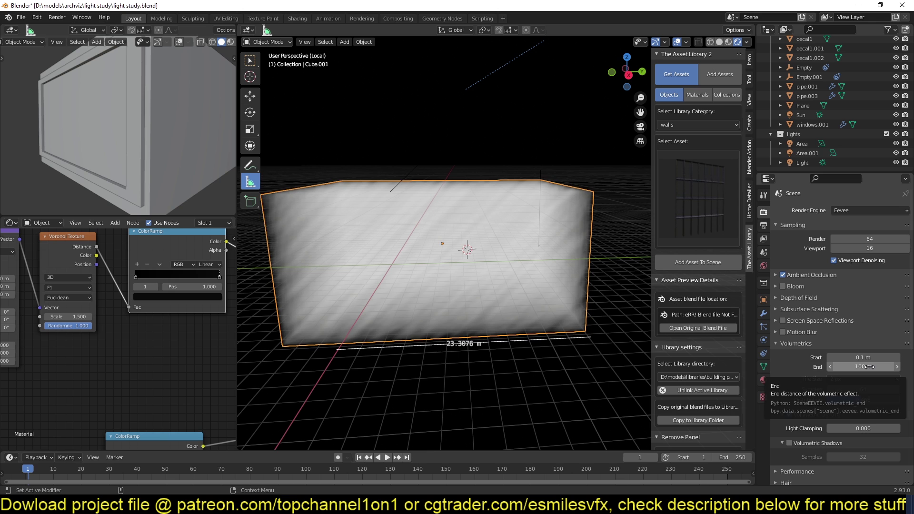
{"action": "middle_click_drag", "start_coordinate": [546, 349], "coordinate": [557, 345]}
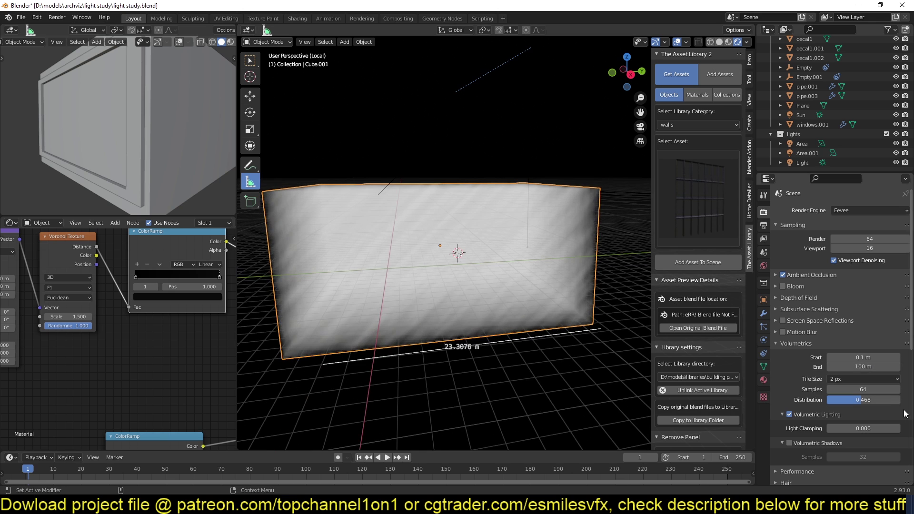
Set the Volumetrics End distance to 25 m and check how far the volume reaches across the box.
{"action": "left_click", "coordinate": [874, 367]}
{"action": "type", "text": "25"}
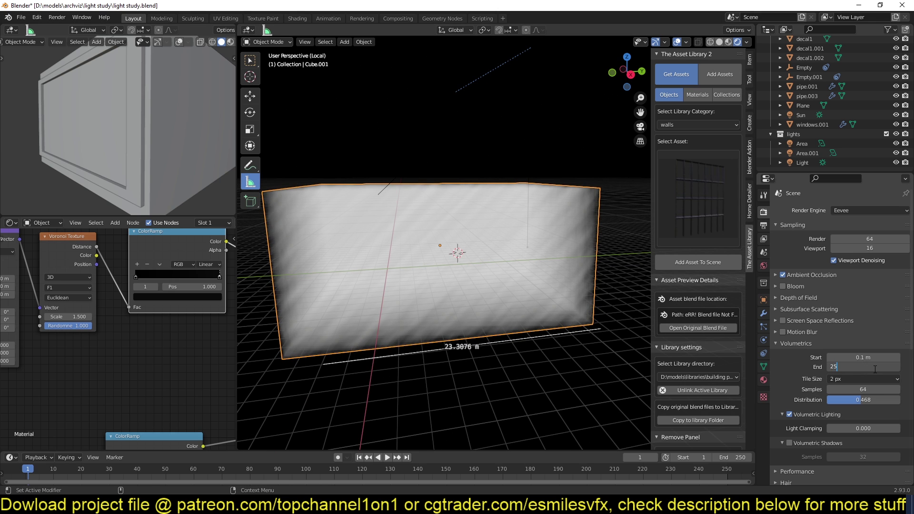
{"action": "key", "text": "Return"}
{"action": "middle_click_drag", "start_coordinate": [466, 314], "coordinate": [497, 305]}
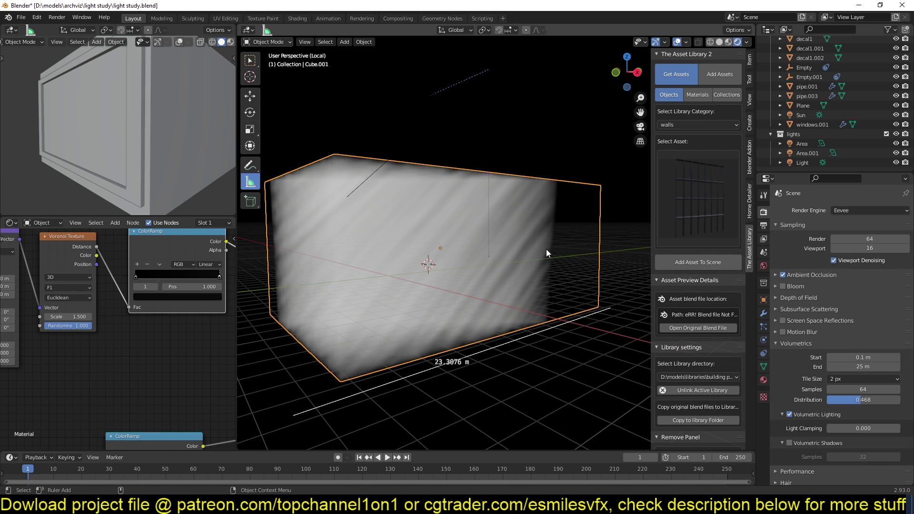
Try a shorter Volumetrics End distance of about 19.6 m and raise it again to compare the volume's reach.
{"action": "mouse_move", "coordinate": [863, 367]}
{"action": "left_mouse_down"}
{"action": "mouse_move", "coordinate": [875, 367]}
{"action": "mouse_move", "coordinate": [852, 367]}
{"action": "left_mouse_up"}
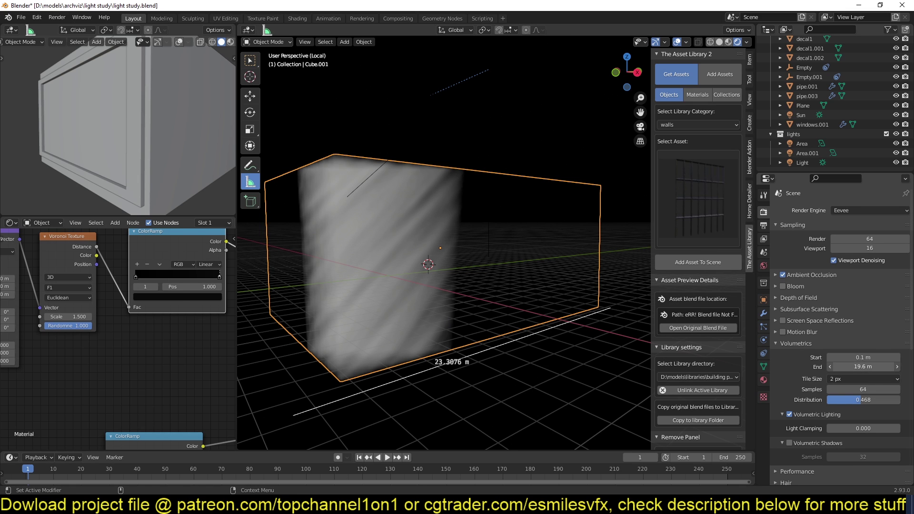
{"action": "left_click_drag", "start_coordinate": [858, 366], "coordinate": [873, 366]}
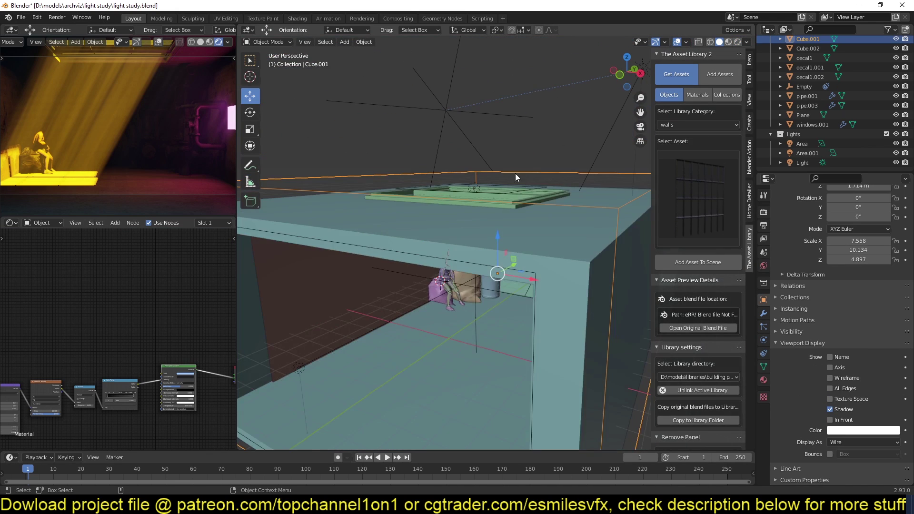
{"action": "middle_click_drag", "start_coordinate": [515, 173], "coordinate": [461, 165]}
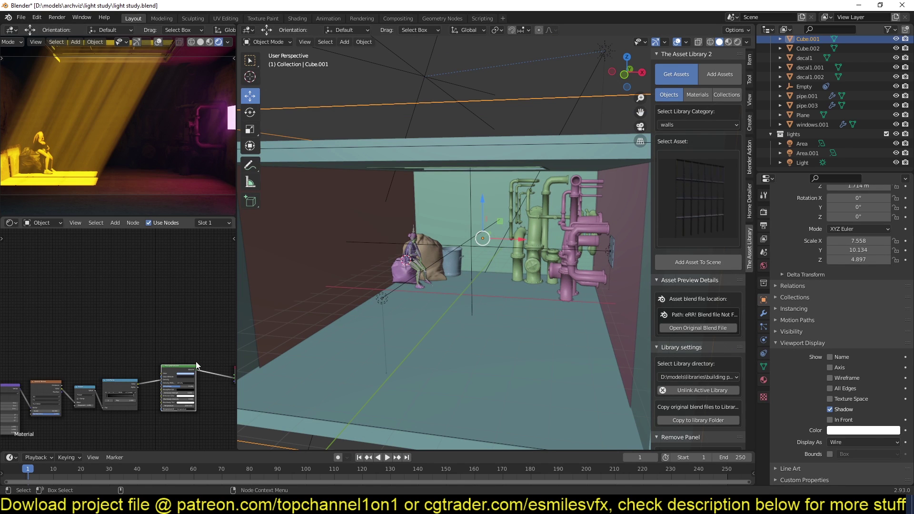
Try negative Anisotropy values of -0.964 and -0.527 on the Principled Volume node and compare the light scattering in the camera view.
{"action": "middle_click_drag", "start_coordinate": [200, 356], "coordinate": [165, 306]}
{"action": "scroll", "coordinate": [165, 310], "scroll_direction": "up", "scroll_amount": 4}
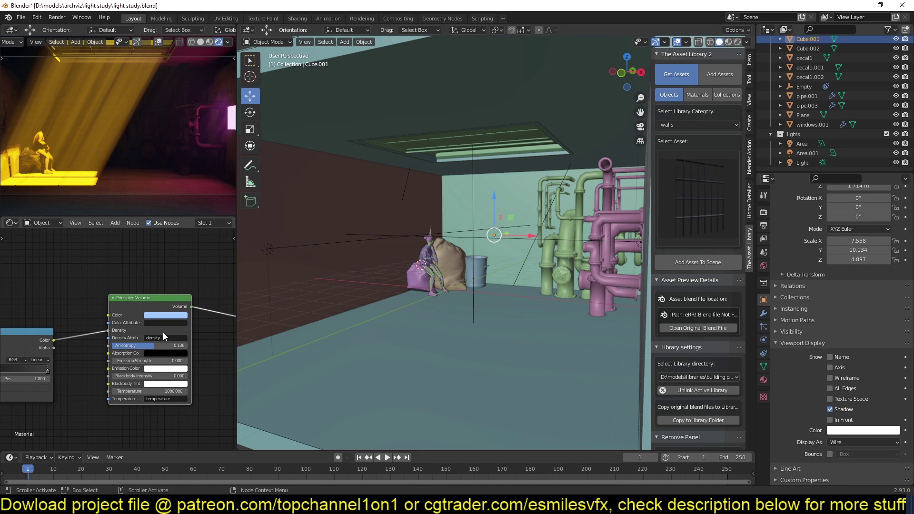
{"action": "left_click_drag", "start_coordinate": [155, 344], "coordinate": [114, 345]}
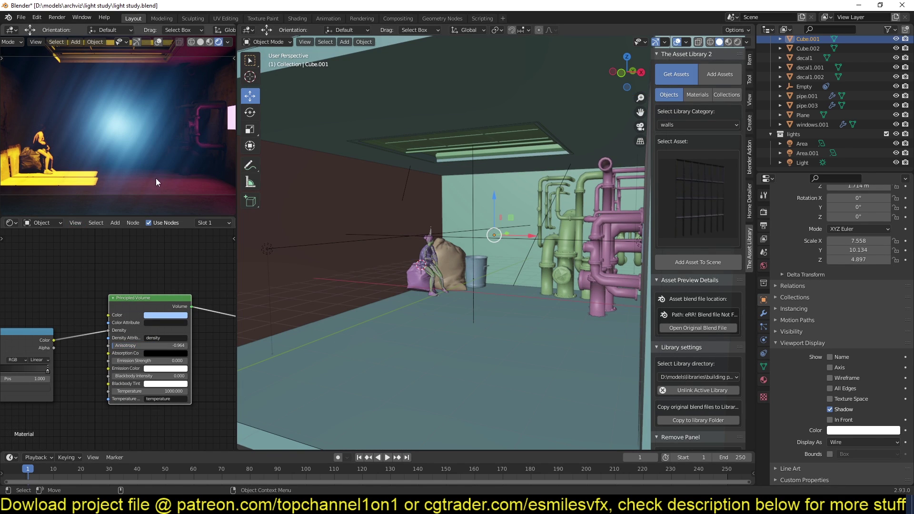
{"action": "scroll", "coordinate": [175, 172], "scroll_direction": "down", "scroll_amount": 1}
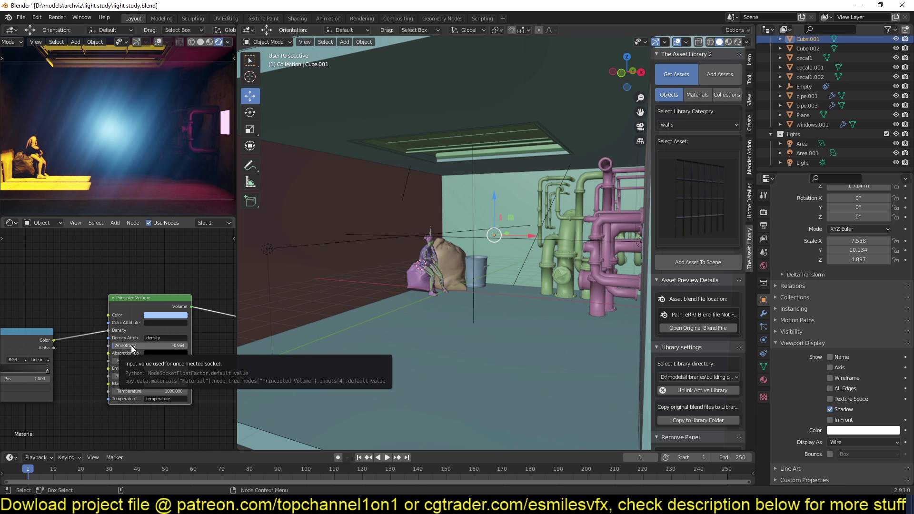
{"action": "left_click_drag", "start_coordinate": [132, 348], "coordinate": [162, 349]}
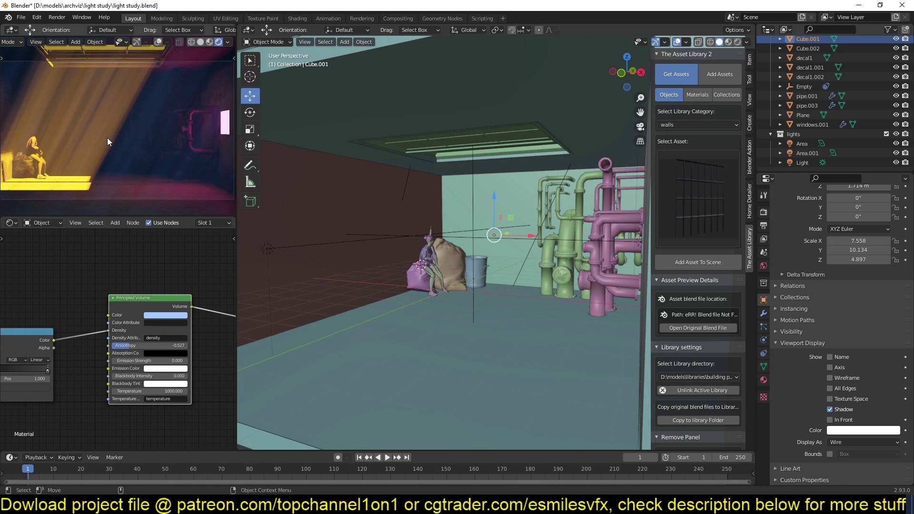
{"action": "middle_click_drag", "start_coordinate": [91, 145], "coordinate": [113, 141], "text": "shift"}
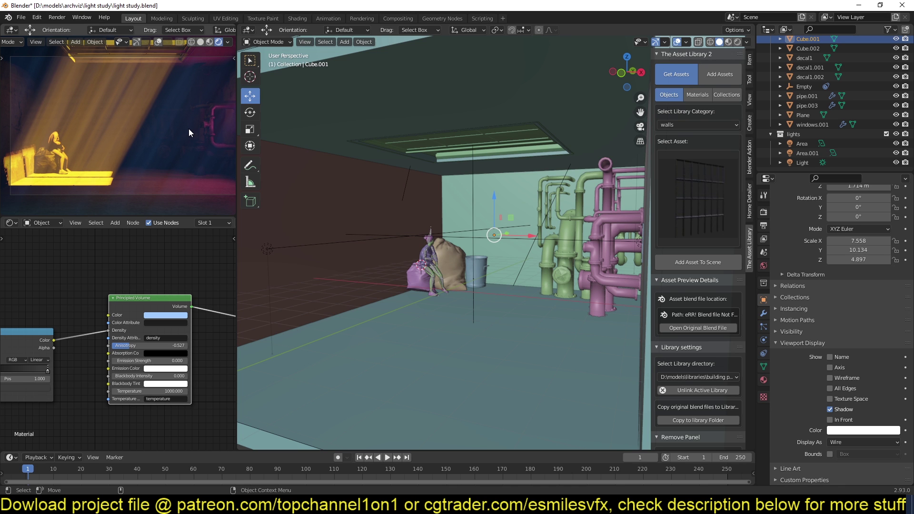
Try positive Anisotropy values of 0.273, 0.645 and about 0.83 on the Principled Volume node, and settle on 0.464.
{"action": "left_click_drag", "start_coordinate": [138, 345], "coordinate": [164, 345]}
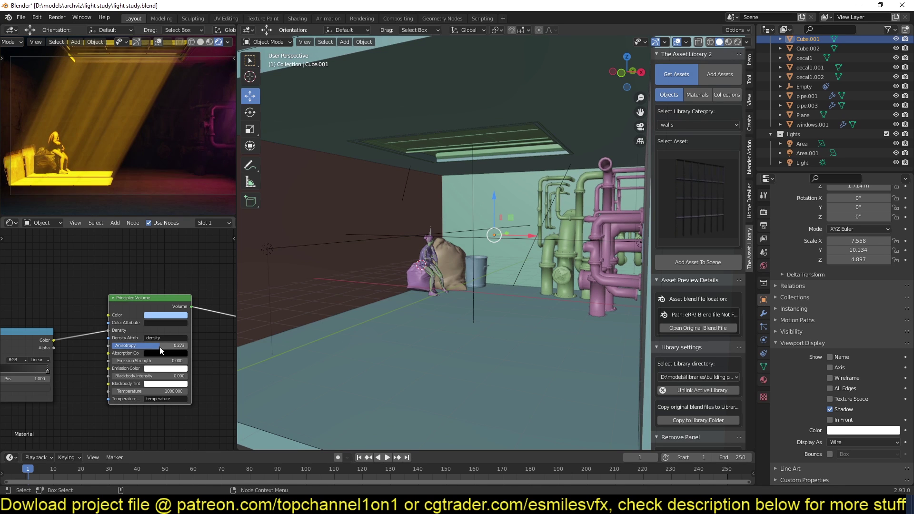
{"action": "middle_click_drag", "start_coordinate": [145, 147], "coordinate": [117, 151], "text": "shift"}
{"action": "left_click_drag", "start_coordinate": [141, 346], "coordinate": [158, 345]}
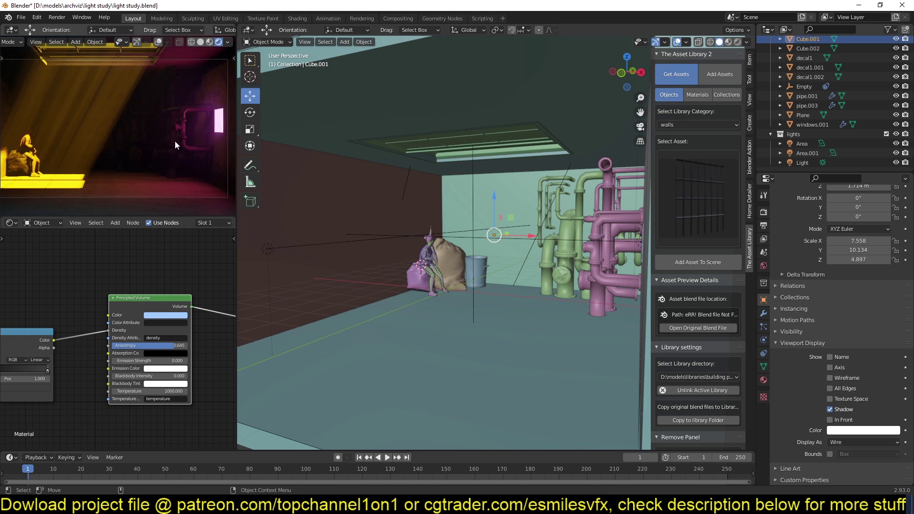
{"action": "middle_click_drag", "start_coordinate": [15, 106], "coordinate": [36, 101], "text": "shift"}
{"action": "left_click_drag", "start_coordinate": [170, 345], "coordinate": [175, 348]}
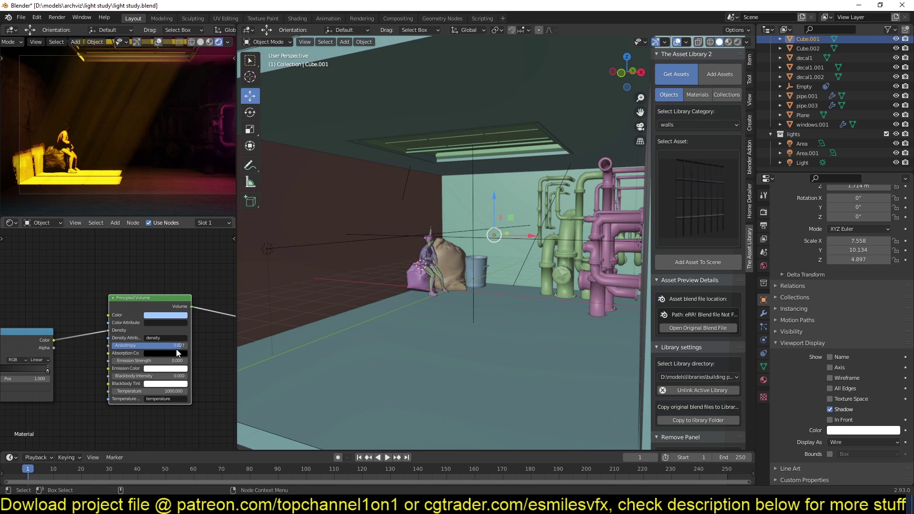
Try rotating the Sun light freely to test how the beams respond to its angle with the adjusted Anisotropy.
{"action": "middle_click_drag", "start_coordinate": [381, 214], "coordinate": [400, 228]}
{"action": "left_click", "coordinate": [569, 86]}
{"action": "key", "text": "r"}
{"action": "key", "text": "r"}
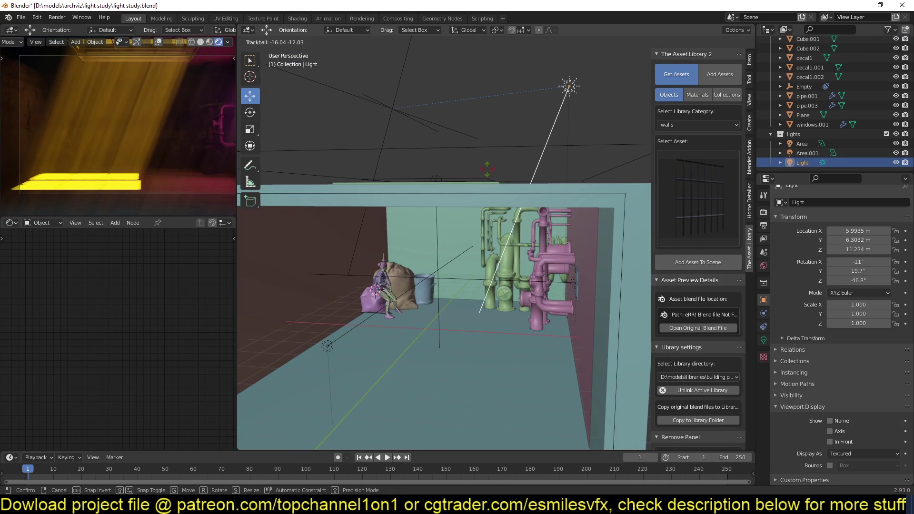
{"action": "right_click", "coordinate": [451, 191]}
Select the volume box and try a Volumetrics End distance of 1000 m in the Eevee render settings.
{"action": "middle_click_drag", "start_coordinate": [498, 214], "coordinate": [480, 224]}
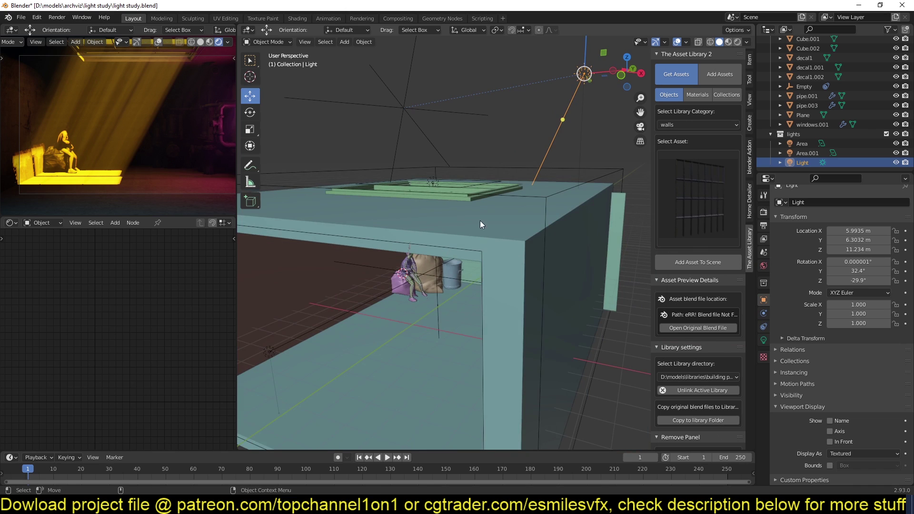
{"action": "left_click", "coordinate": [577, 189]}
{"action": "left_click", "coordinate": [595, 178]}
{"action": "left_click", "coordinate": [764, 212]}
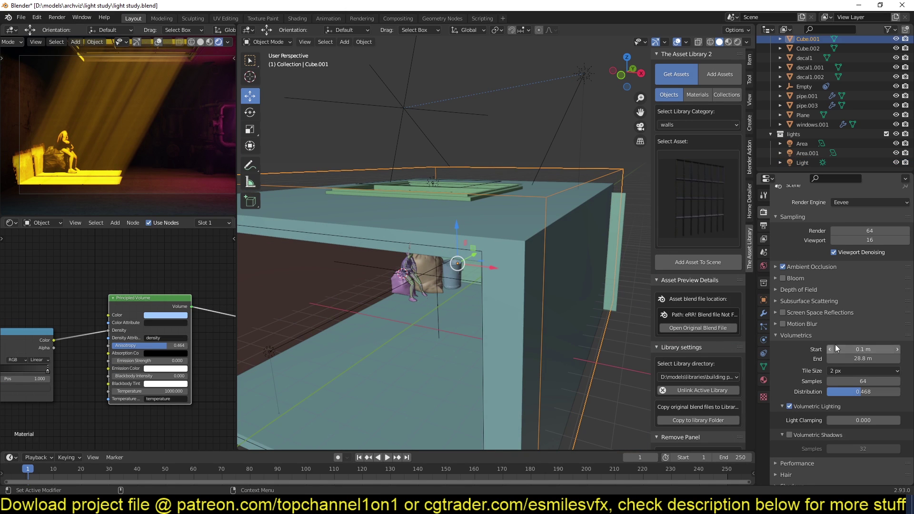
{"action": "left_click", "coordinate": [856, 358]}
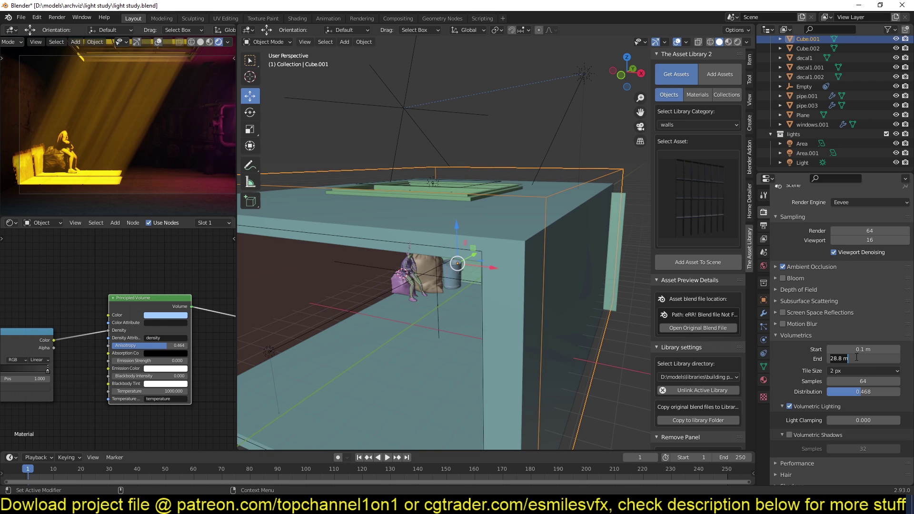
{"action": "type", "text": "1000"}
{"action": "key", "text": "Return"}
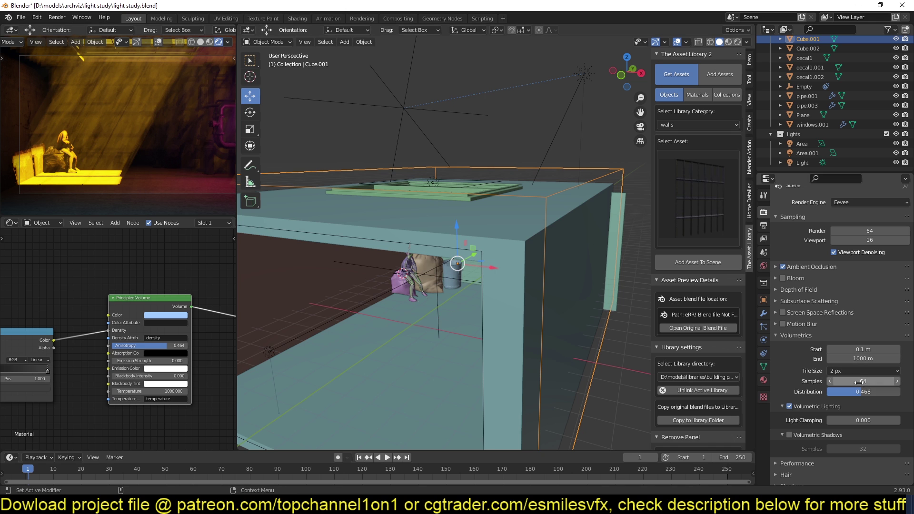
Try reducing the Volumetrics End distance to 100 m.
{"action": "middle_click_drag", "start_coordinate": [555, 258], "coordinate": [518, 276]}
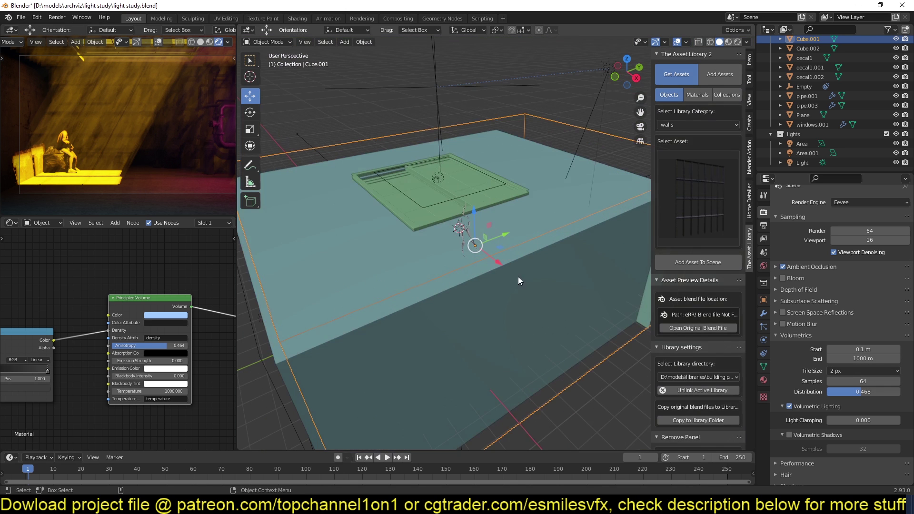
{"action": "left_click", "coordinate": [861, 360]}
{"action": "type", "text": "10"}
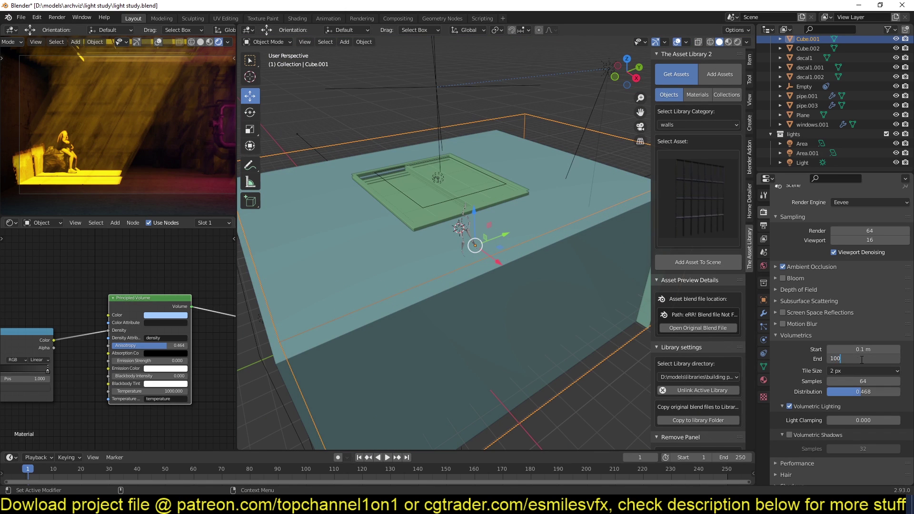
{"action": "key", "text": "Return"}
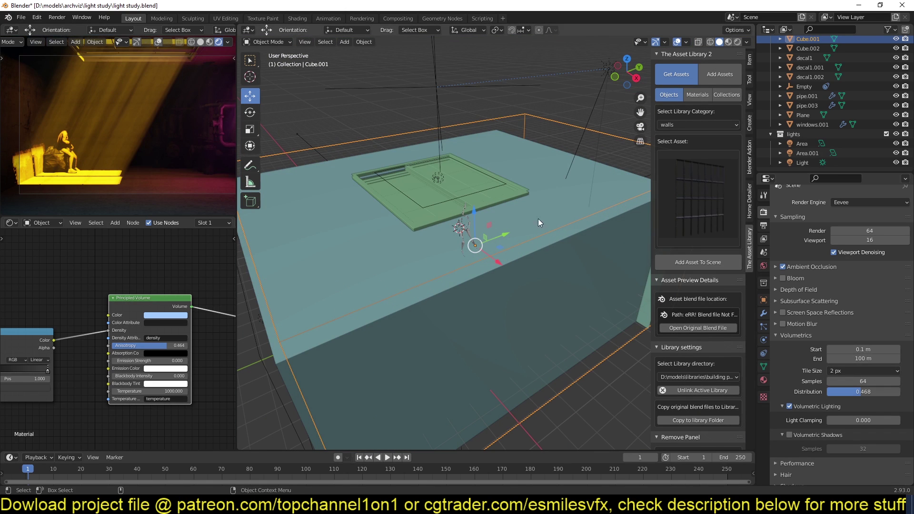
Try a Volumetrics End distance of 50 m to compare the sharpness of the light streaks.
{"action": "double_click", "coordinate": [872, 358]}
{"action": "key", "text": "ctrl+a"}
{"action": "type", "text": "50"}
{"action": "key", "text": "Return"}
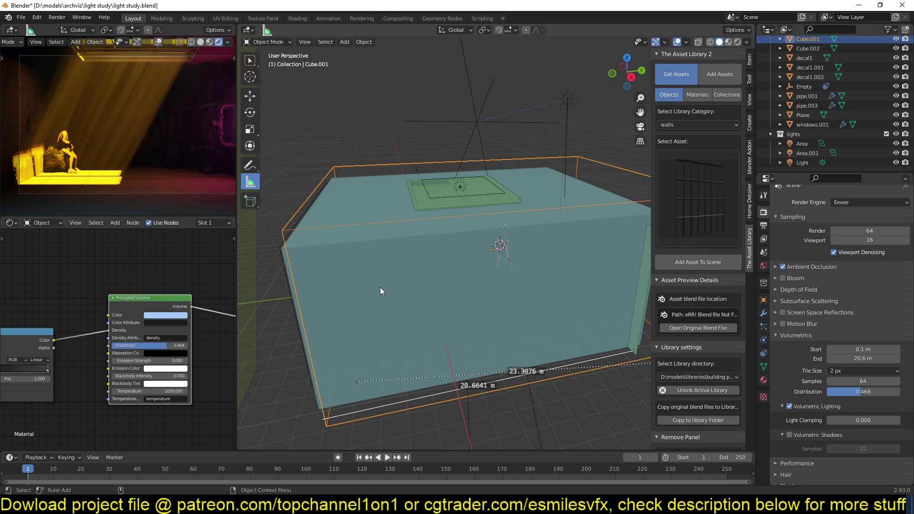
{"action": "scroll", "coordinate": [380, 287], "scroll_direction": "up", "scroll_amount": 3}
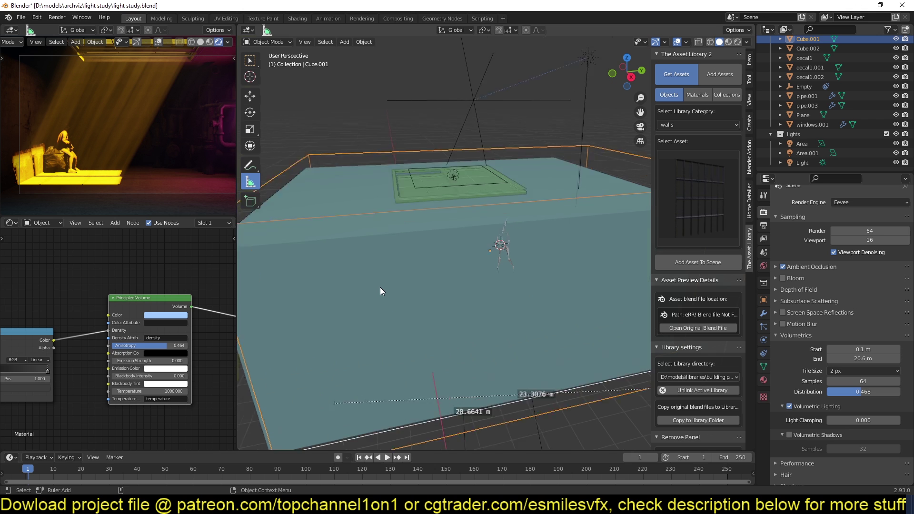
{"action": "middle_click_drag", "start_coordinate": [379, 287], "coordinate": [464, 264]}
{"action": "scroll", "coordinate": [418, 274], "scroll_direction": "up", "scroll_amount": 3}
{"action": "scroll", "coordinate": [419, 274], "scroll_direction": "up", "scroll_amount": 2}
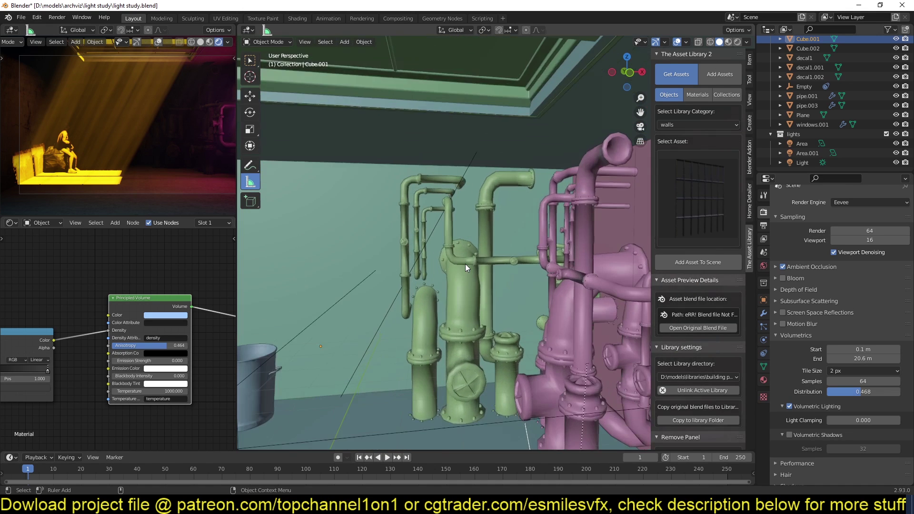
{"action": "scroll", "coordinate": [465, 244], "scroll_direction": "up", "scroll_amount": 2}
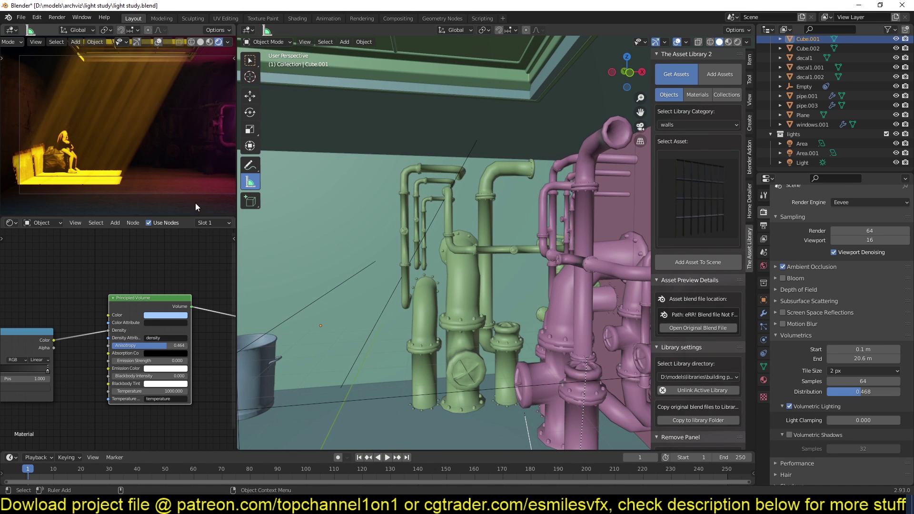